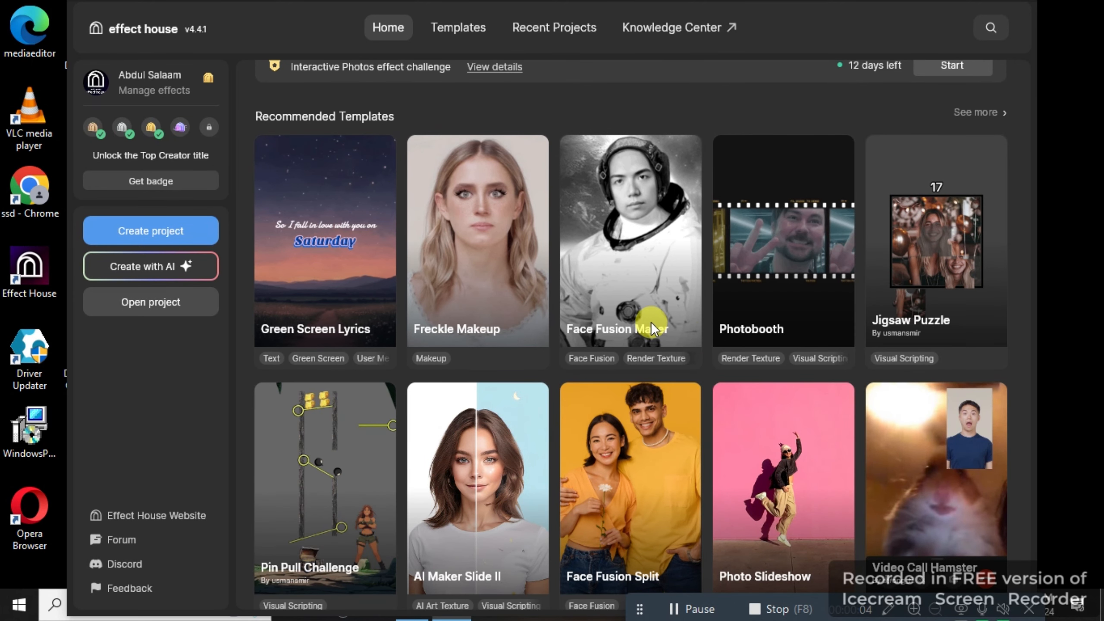
Browse the recommended effect templates on the home page
{"action": "scroll", "coordinate": [650, 322], "scroll_direction": "down", "scroll_amount": 1}
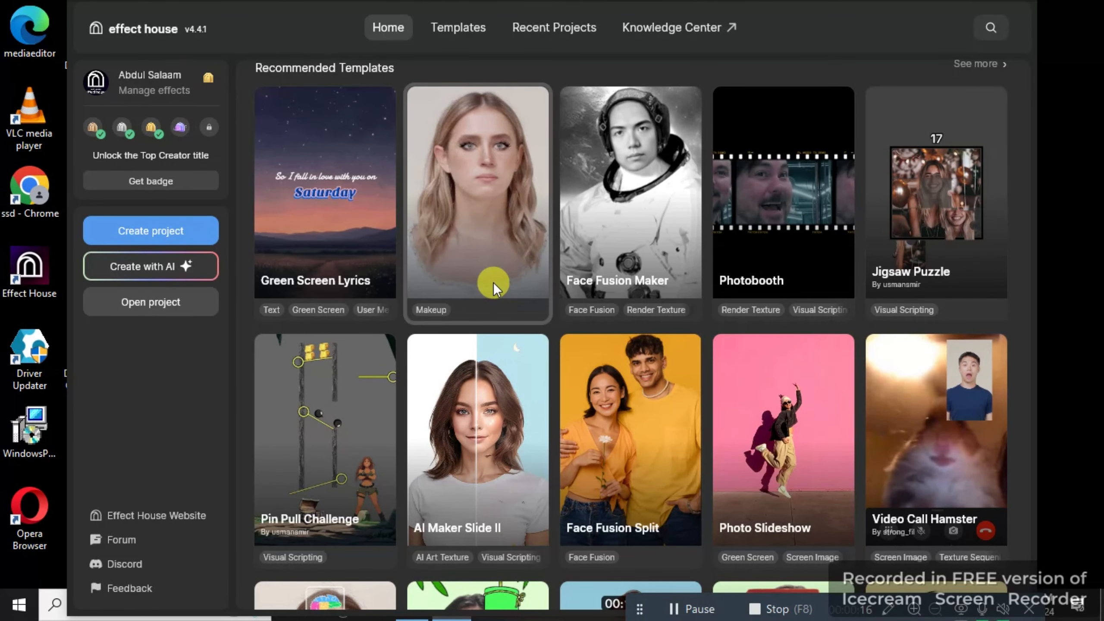
{"action": "scroll", "coordinate": [493, 282], "scroll_direction": "up", "scroll_amount": 3}
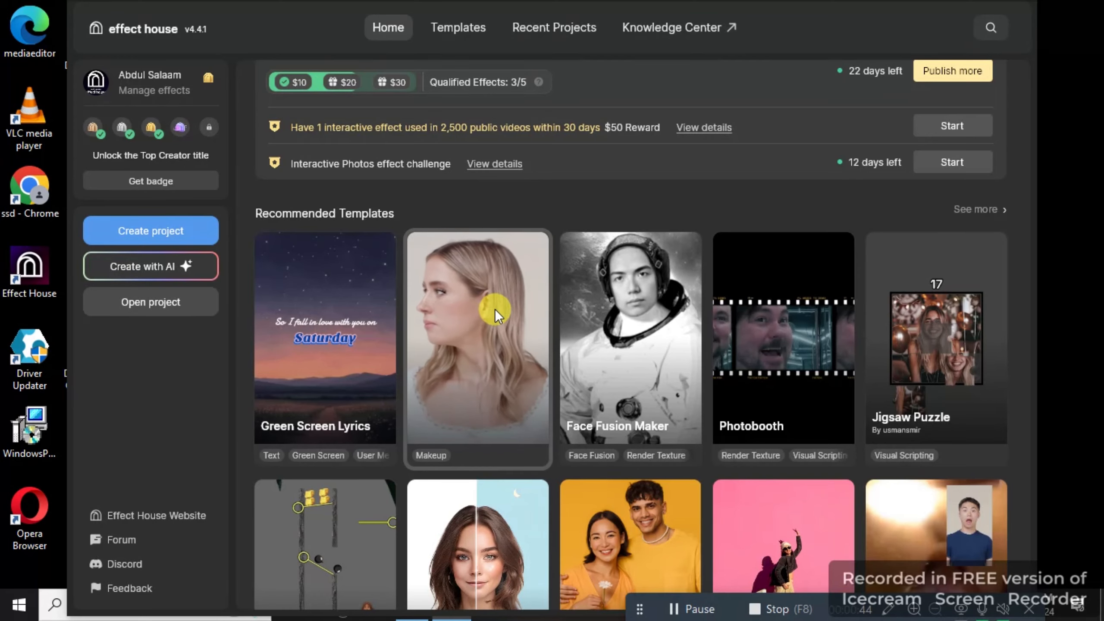
{"action": "scroll", "coordinate": [496, 309], "scroll_direction": "down", "scroll_amount": 1}
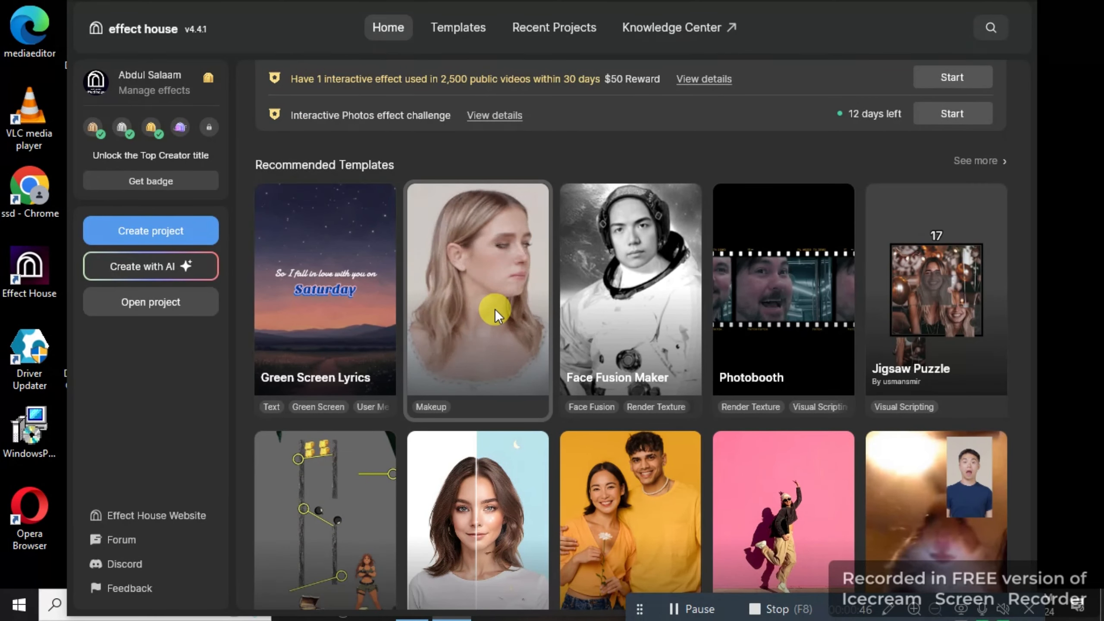
{"action": "scroll", "coordinate": [495, 309], "scroll_direction": "up", "scroll_amount": 1}
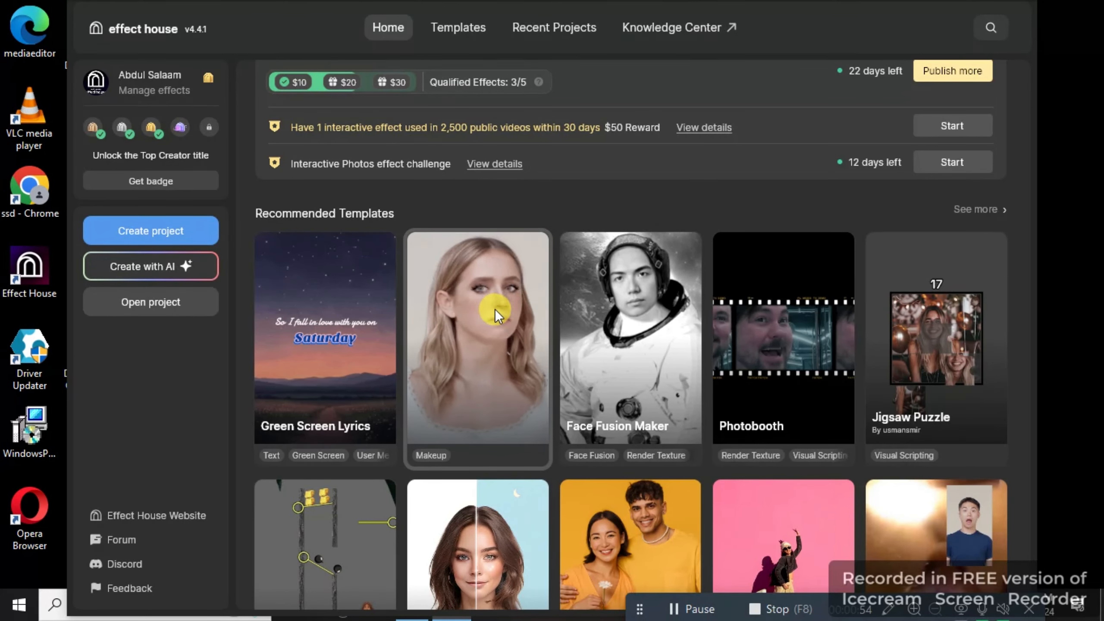
{"action": "scroll", "coordinate": [579, 328], "scroll_direction": "down", "scroll_amount": 1}
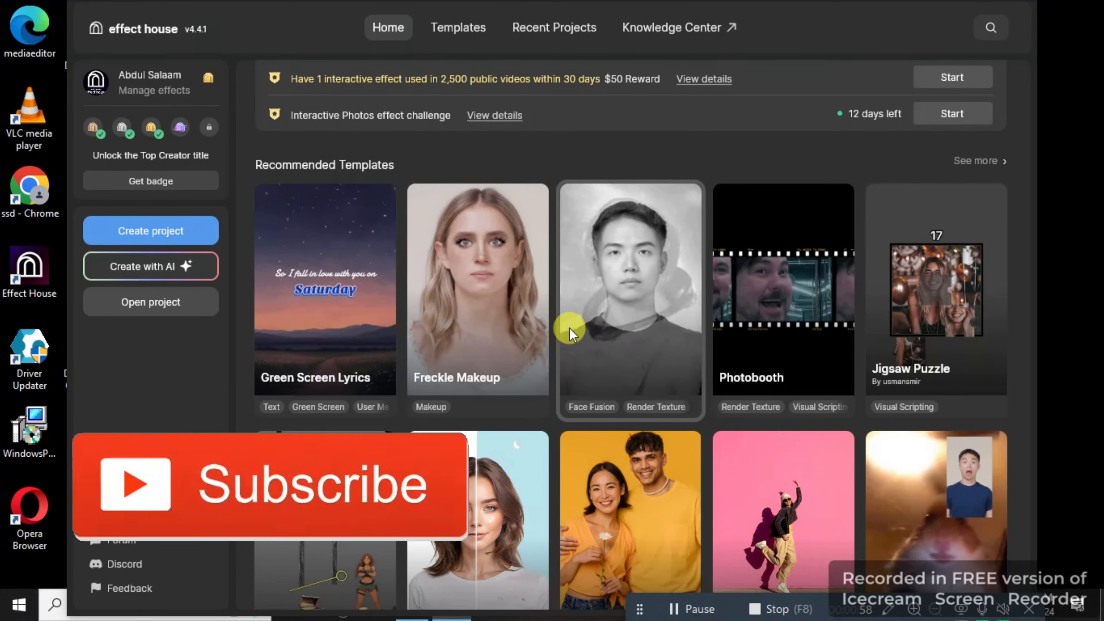
{"action": "scroll", "coordinate": [479, 305], "scroll_direction": "down", "scroll_amount": 1}
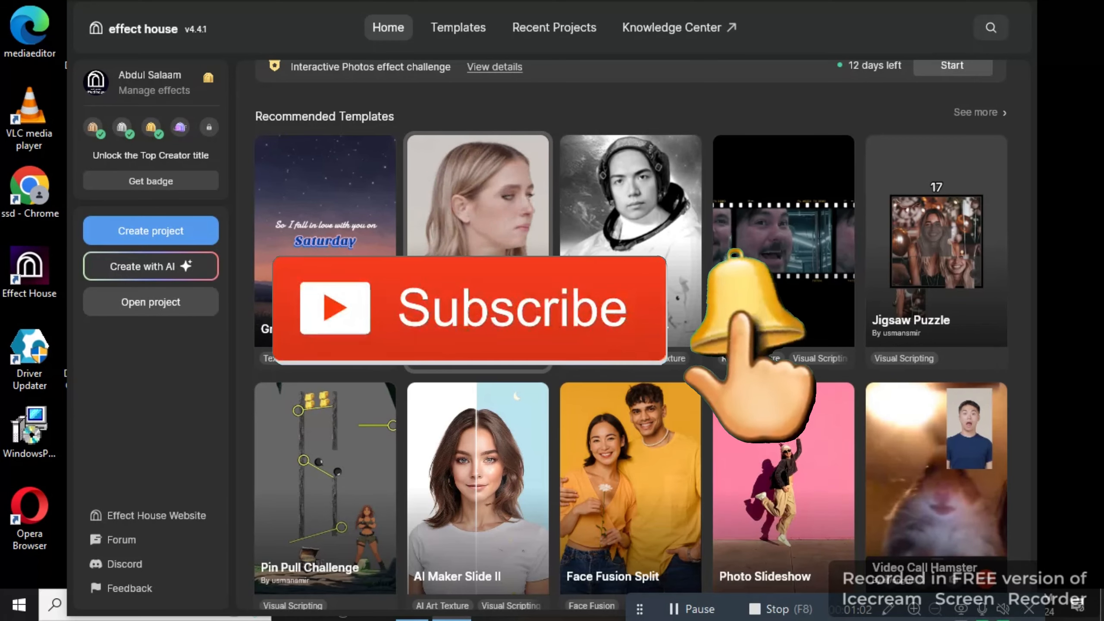
{"action": "scroll", "coordinate": [630, 331], "scroll_direction": "up", "scroll_amount": 2}
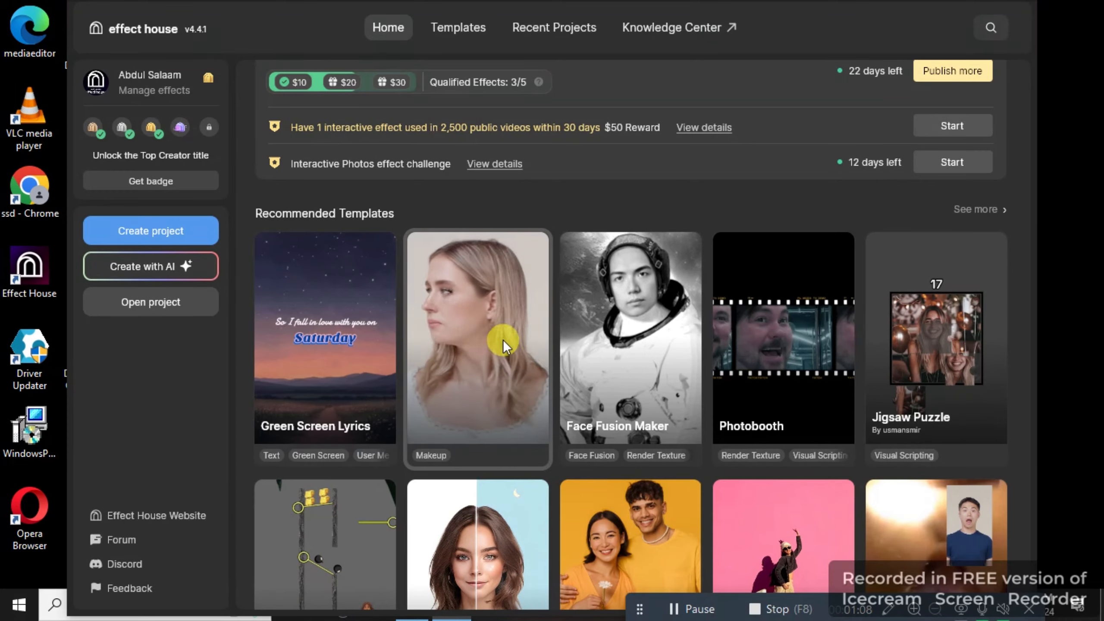
{"action": "scroll", "coordinate": [503, 340], "scroll_direction": "down", "scroll_amount": 1}
{"action": "scroll", "coordinate": [503, 340], "scroll_direction": "down", "scroll_amount": 3}
{"action": "scroll", "coordinate": [503, 340], "scroll_direction": "down", "scroll_amount": 8}
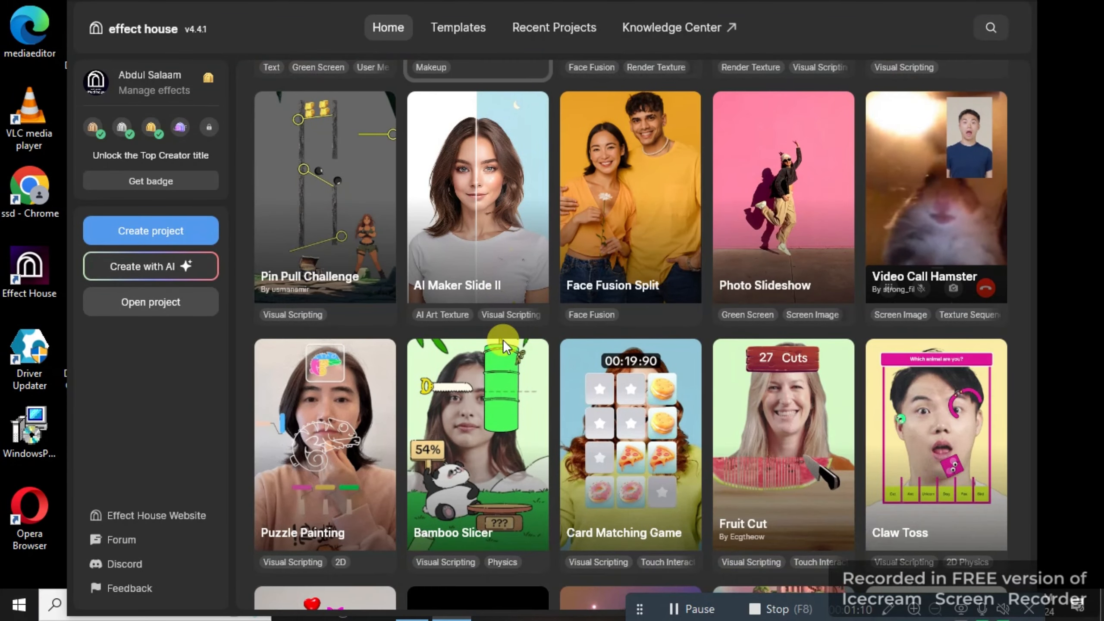
{"action": "scroll", "coordinate": [503, 341], "scroll_direction": "down", "scroll_amount": 9}
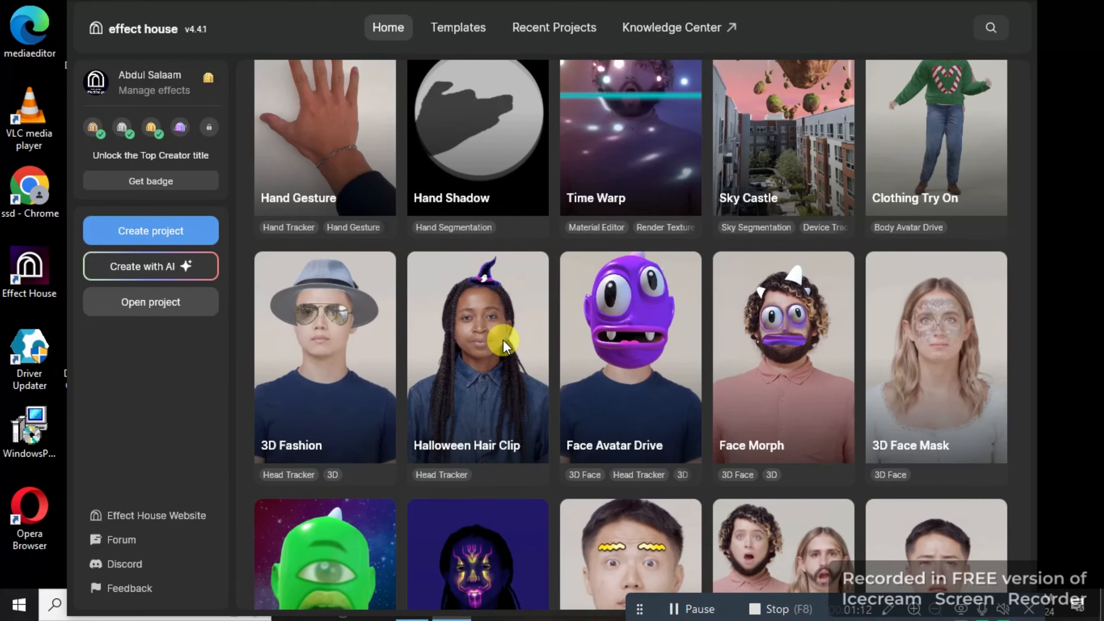
{"action": "scroll", "coordinate": [503, 341], "scroll_direction": "down", "scroll_amount": 5}
{"action": "scroll", "coordinate": [503, 342], "scroll_direction": "up", "scroll_amount": 2}
{"action": "scroll", "coordinate": [503, 342], "scroll_direction": "down", "scroll_amount": 7}
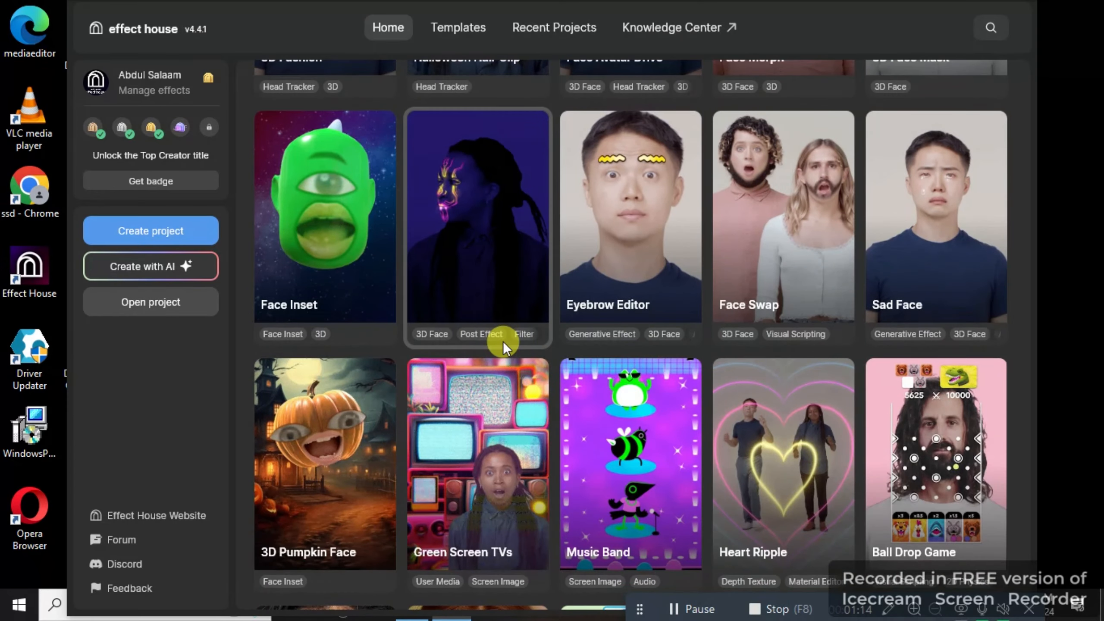
{"action": "scroll", "coordinate": [503, 342], "scroll_direction": "down", "scroll_amount": 1}
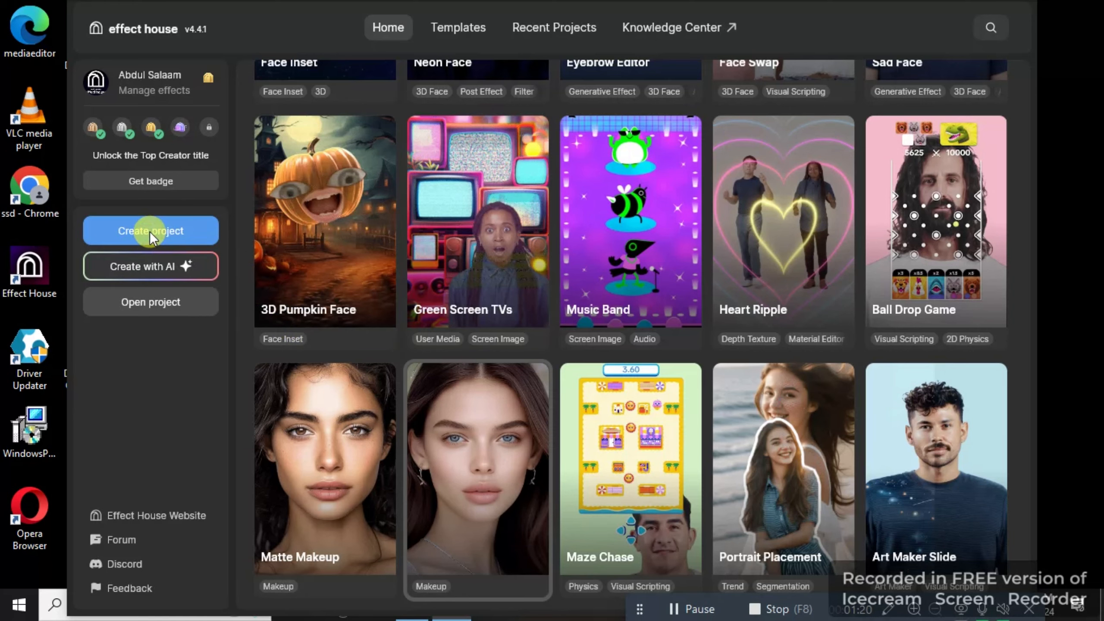
Create a new project and add a Vignette post effect to it
{"action": "left_click", "coordinate": [168, 232]}
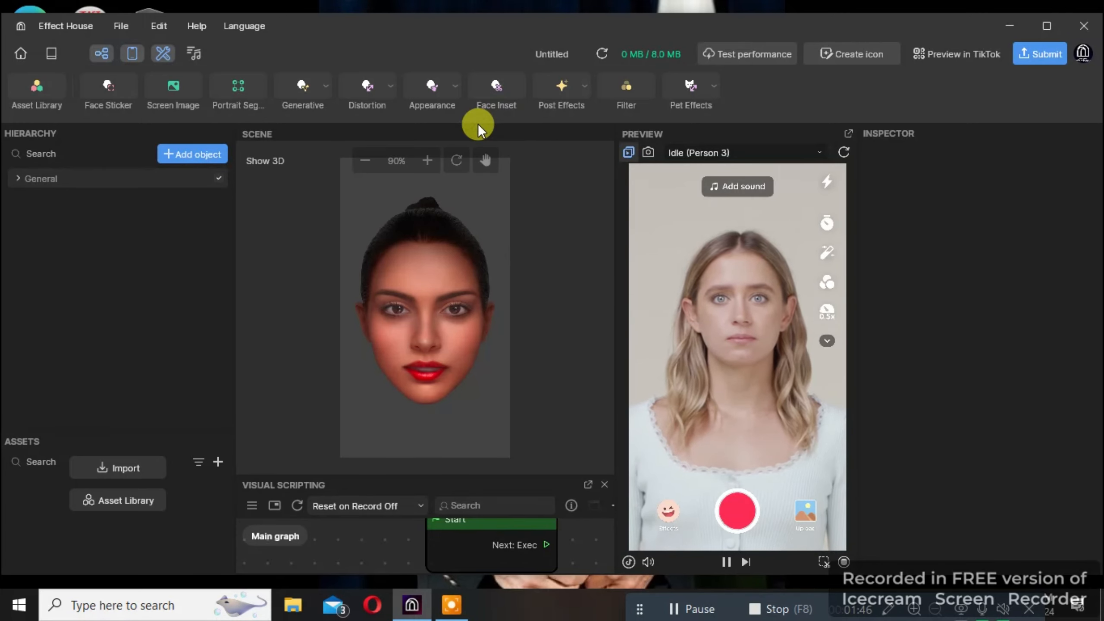
{"action": "left_click", "coordinate": [568, 89]}
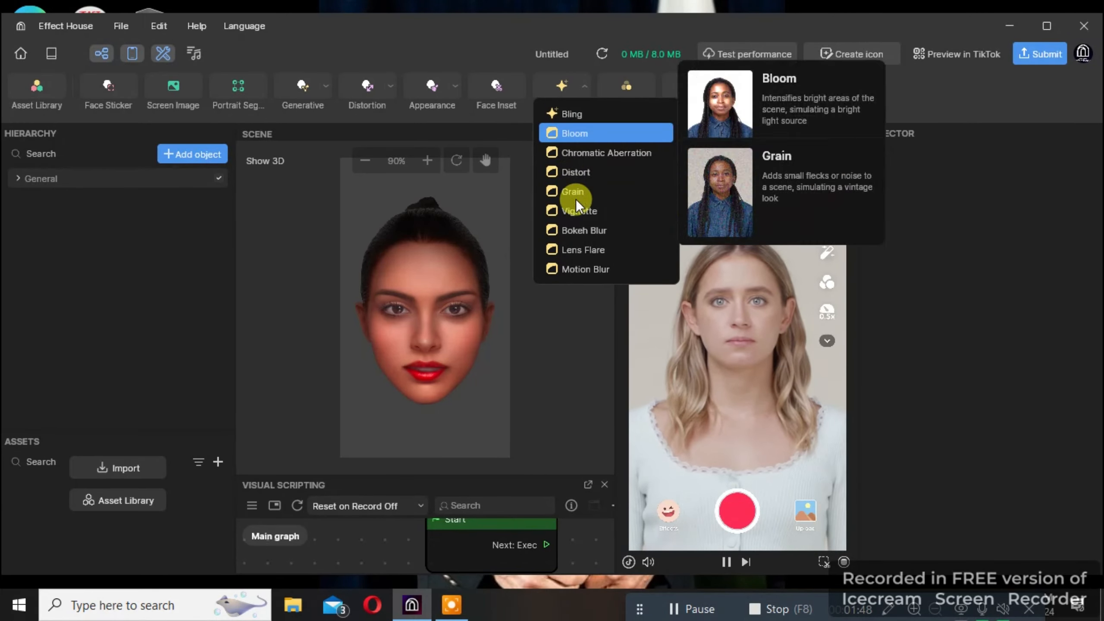
{"action": "left_click", "coordinate": [578, 211]}
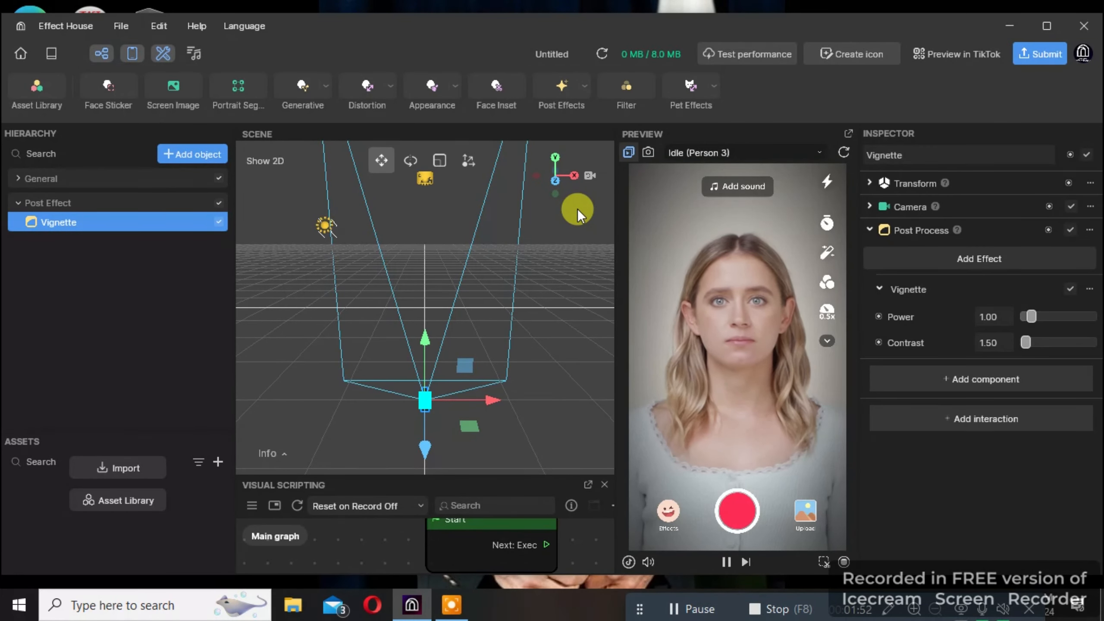
Add a Filter object and set its LUT texture intensity to 0.40
{"action": "mouse_move", "coordinate": [627, 91]}
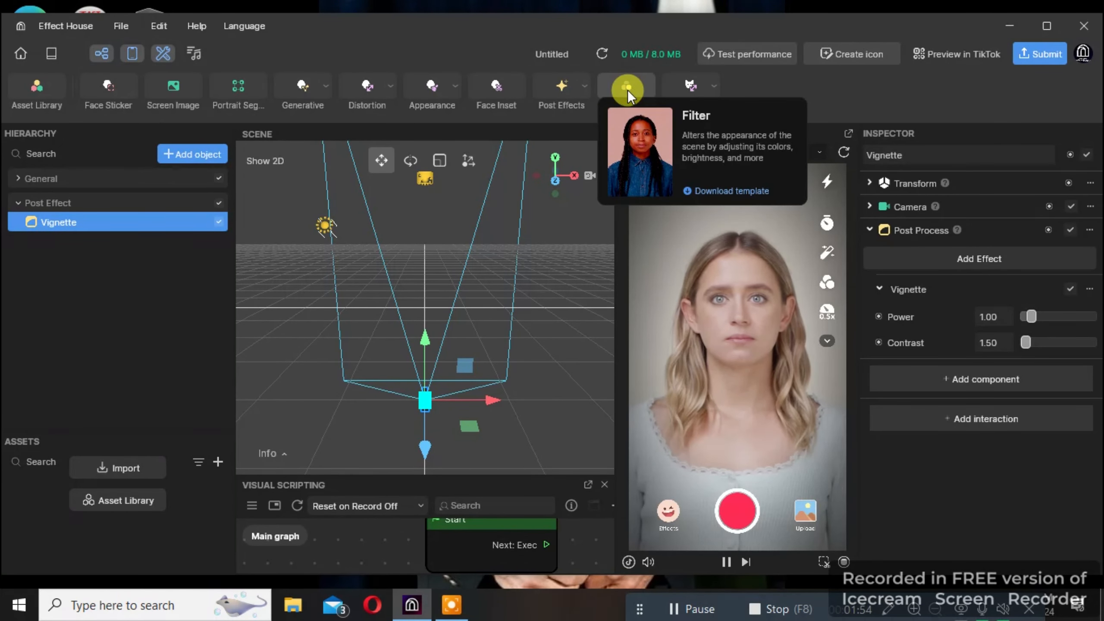
{"action": "left_click", "coordinate": [627, 89]}
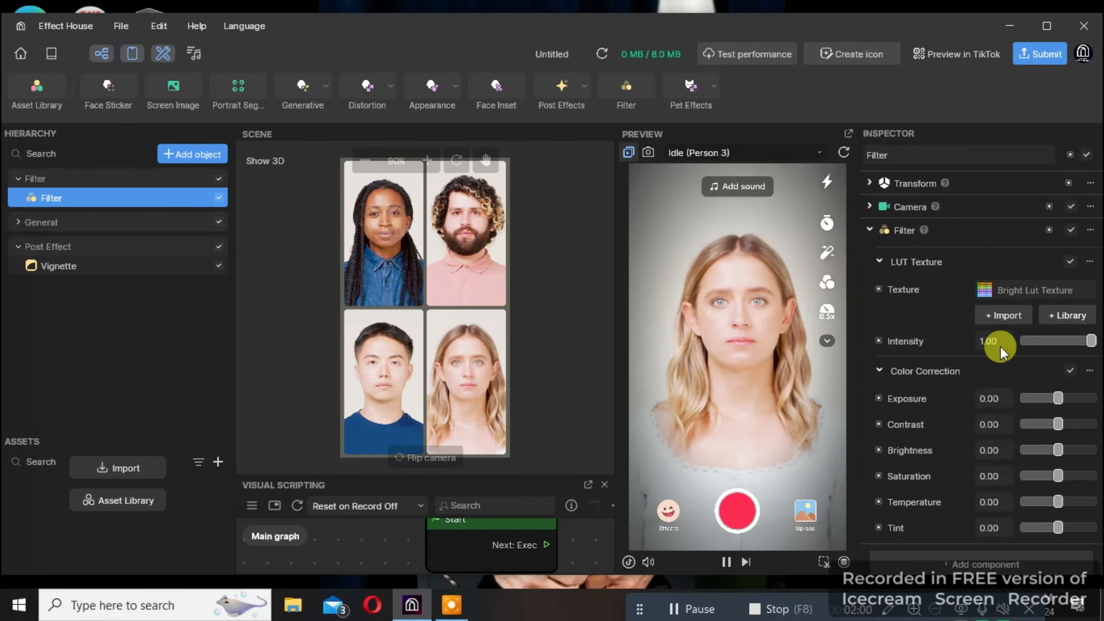
{"action": "left_click", "coordinate": [1052, 339]}
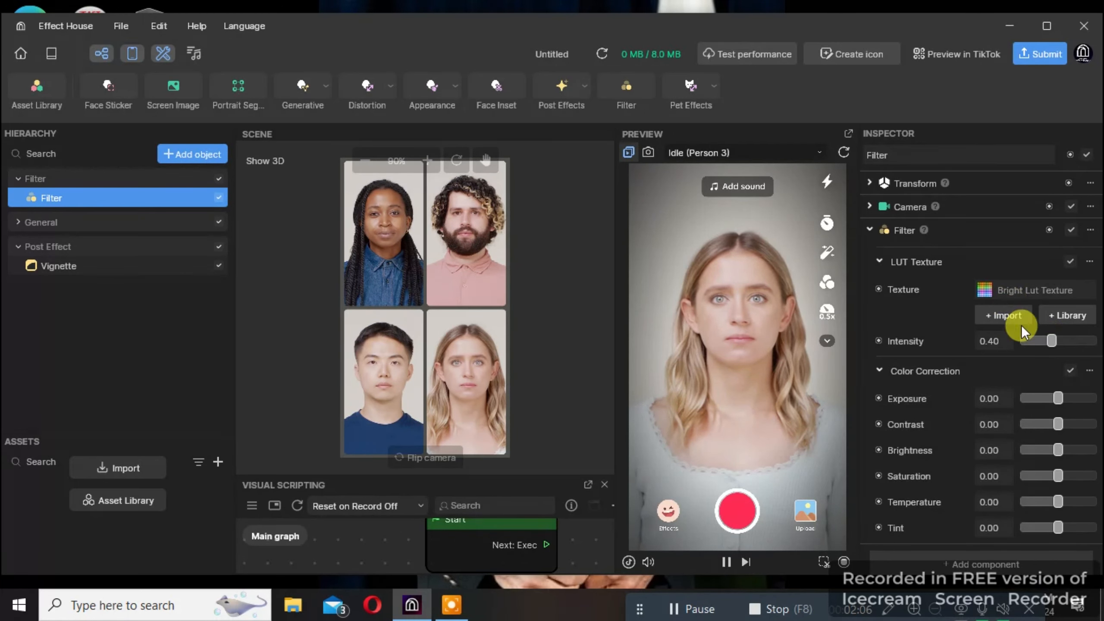
Set the filter's color correction to exposure -0.20, contrast 0.40, temperature 0.20 and tint 0.10
{"action": "left_click", "coordinate": [1050, 397]}
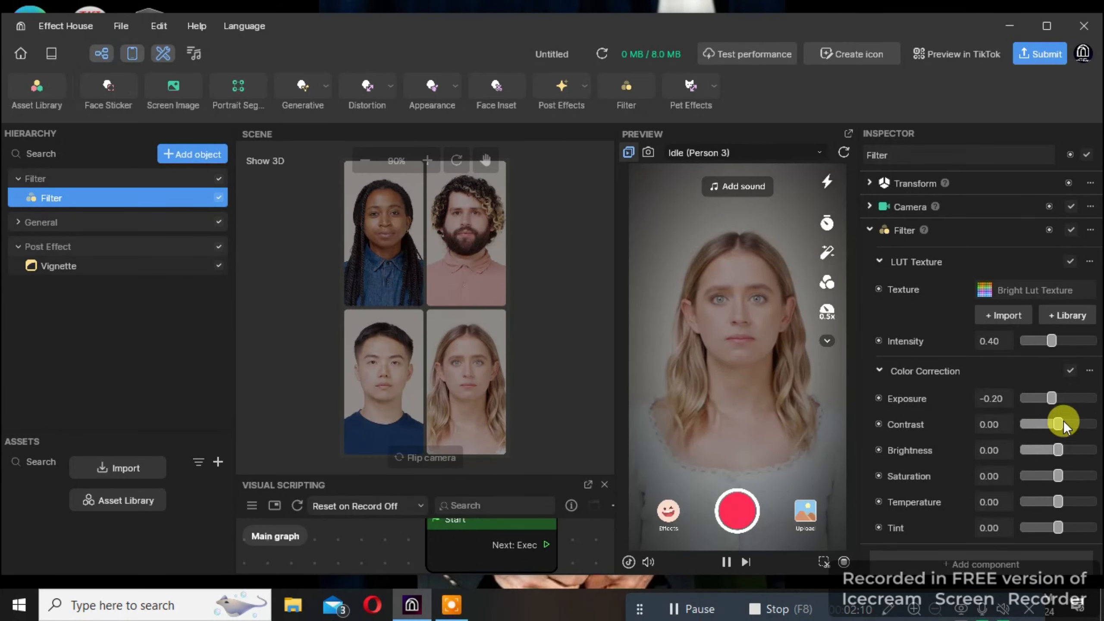
{"action": "left_click_drag", "start_coordinate": [1059, 423], "coordinate": [1074, 420]}
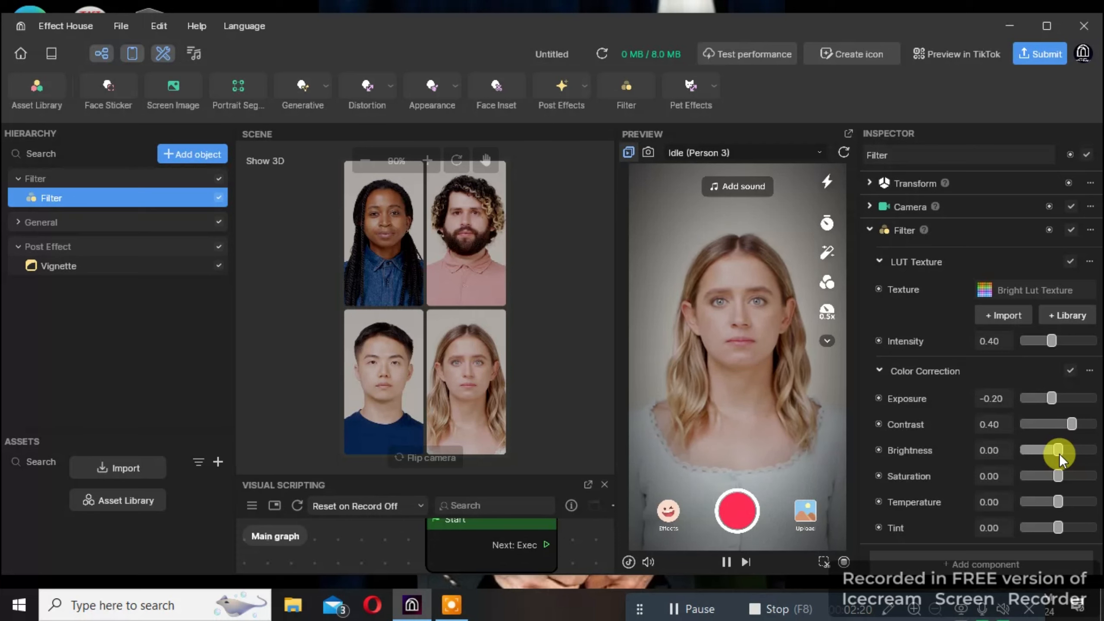
{"action": "left_click", "coordinate": [1066, 500]}
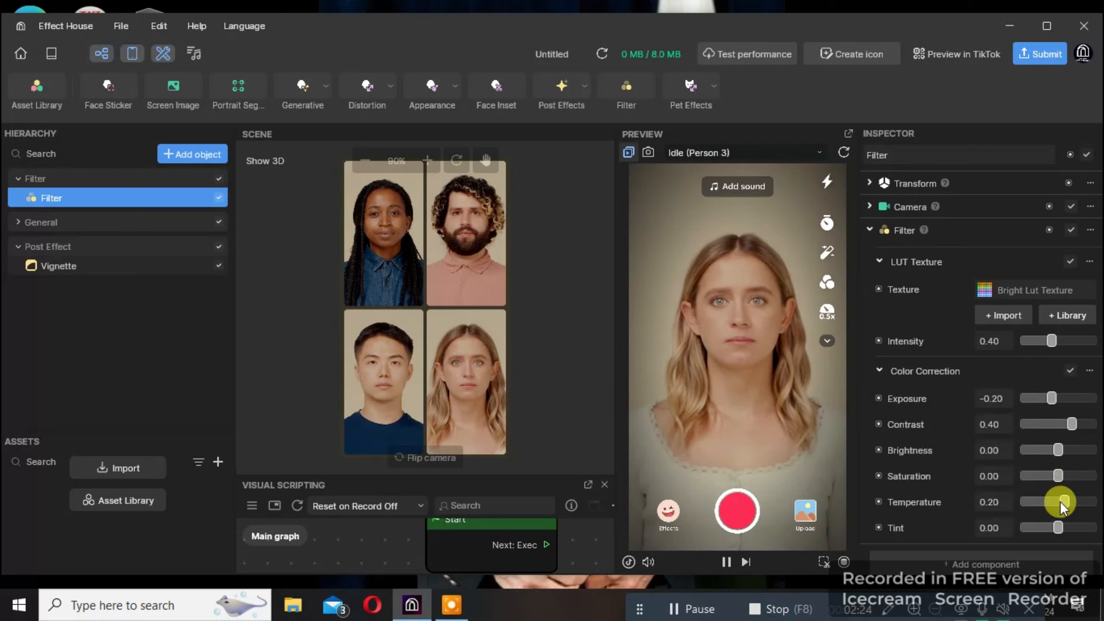
{"action": "left_click", "coordinate": [1064, 525]}
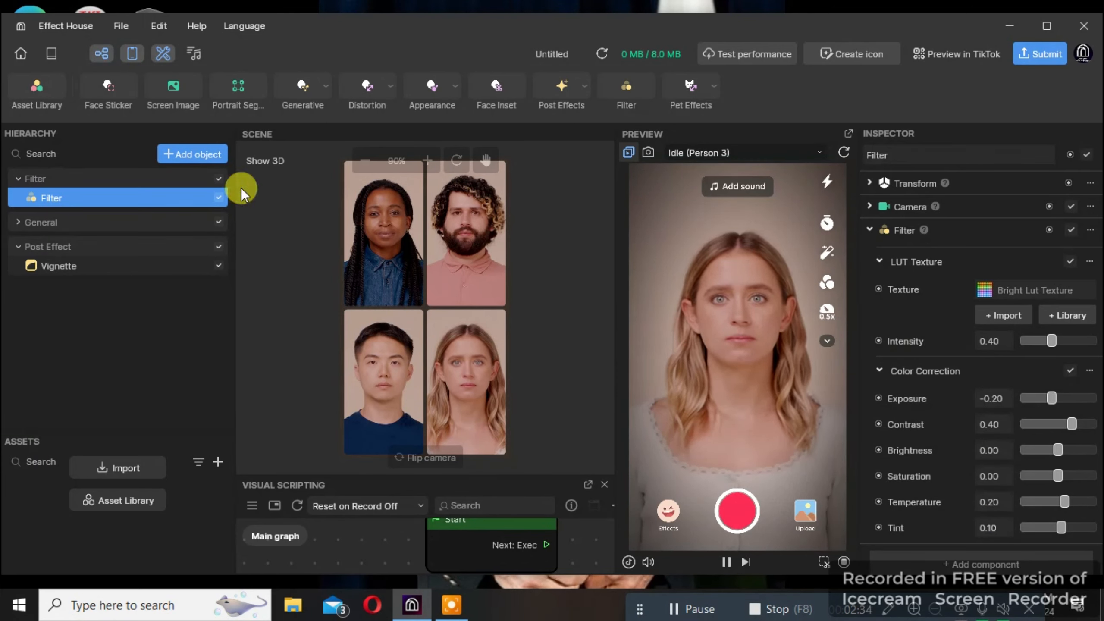
Add the Swagger makeup from the asset library's Makeup category to the project
{"action": "left_click", "coordinate": [39, 92]}
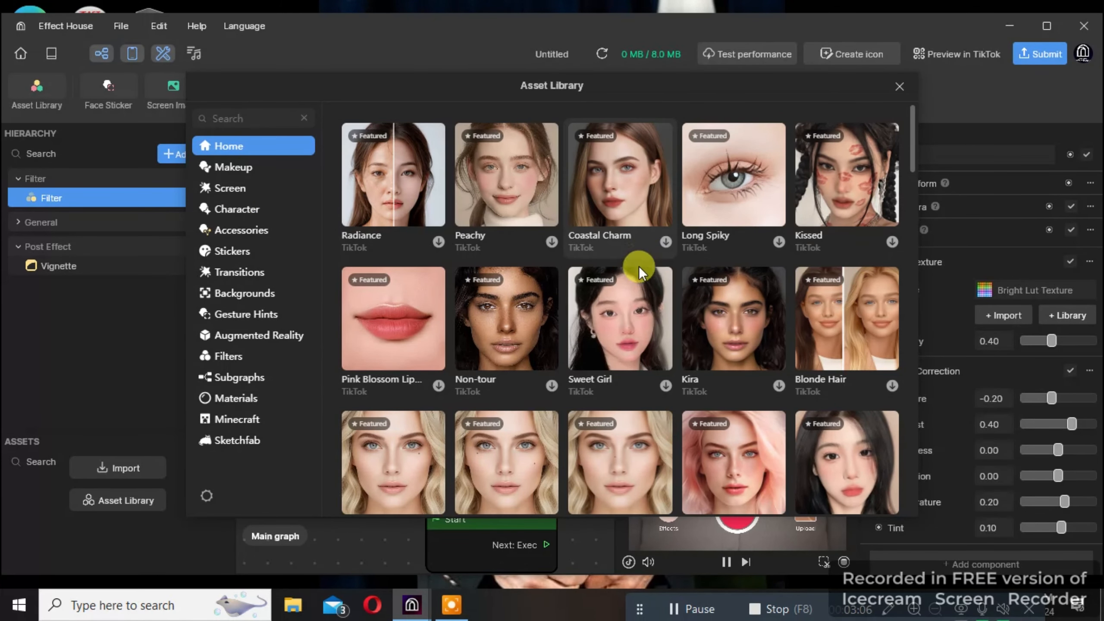
{"action": "scroll", "coordinate": [640, 280], "scroll_direction": "down", "scroll_amount": 5}
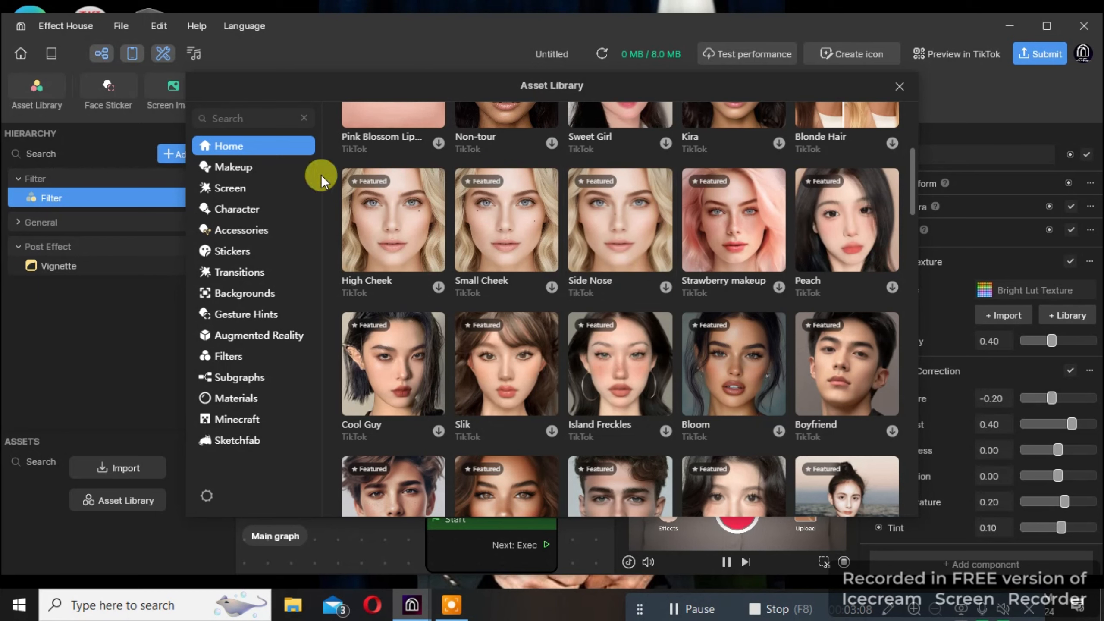
{"action": "left_click", "coordinate": [250, 171]}
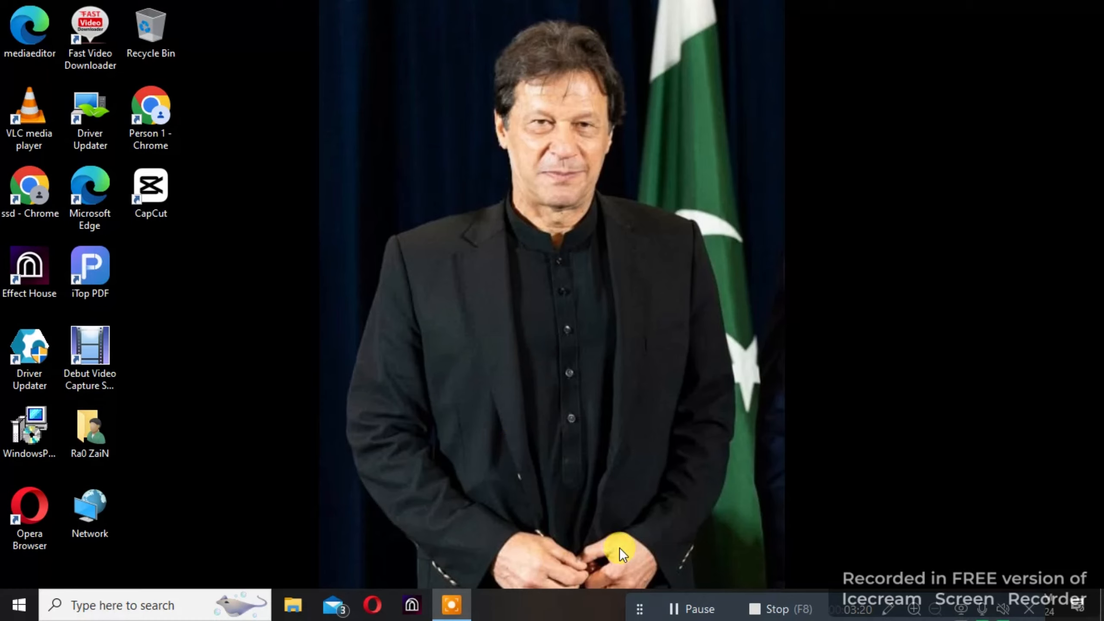
{"action": "left_click", "coordinate": [670, 617]}
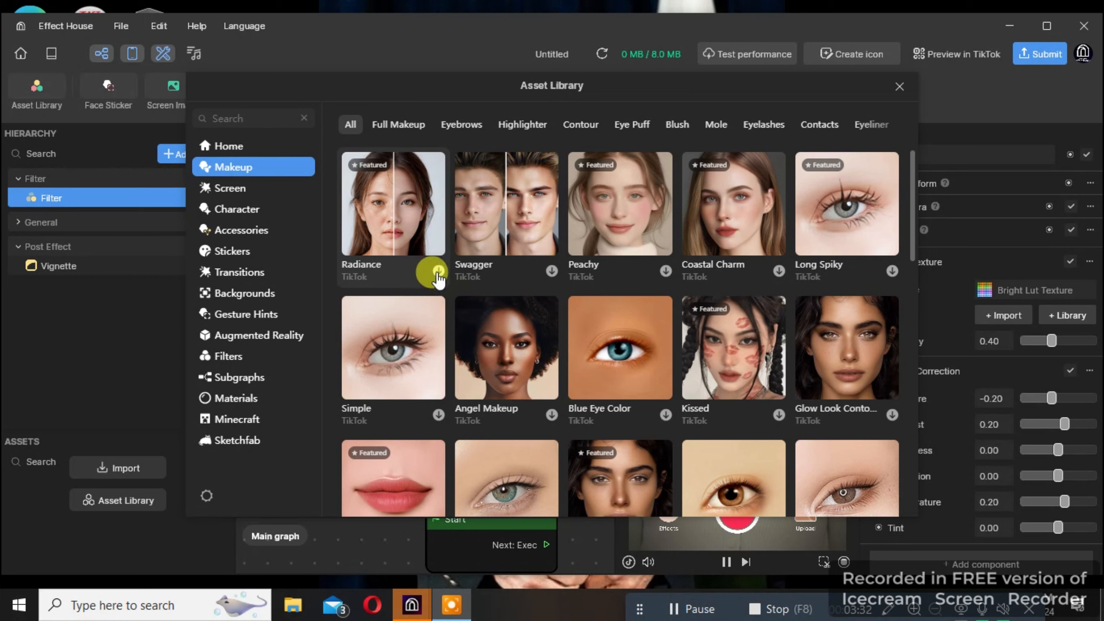
{"action": "left_click", "coordinate": [552, 272]}
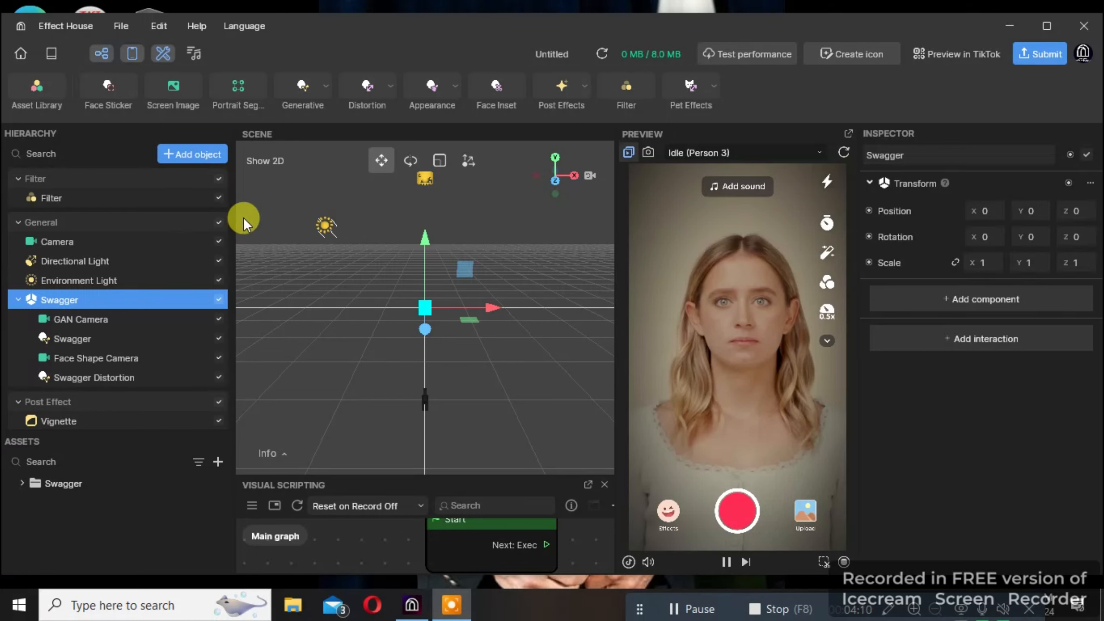
{"action": "left_click", "coordinate": [185, 159]}
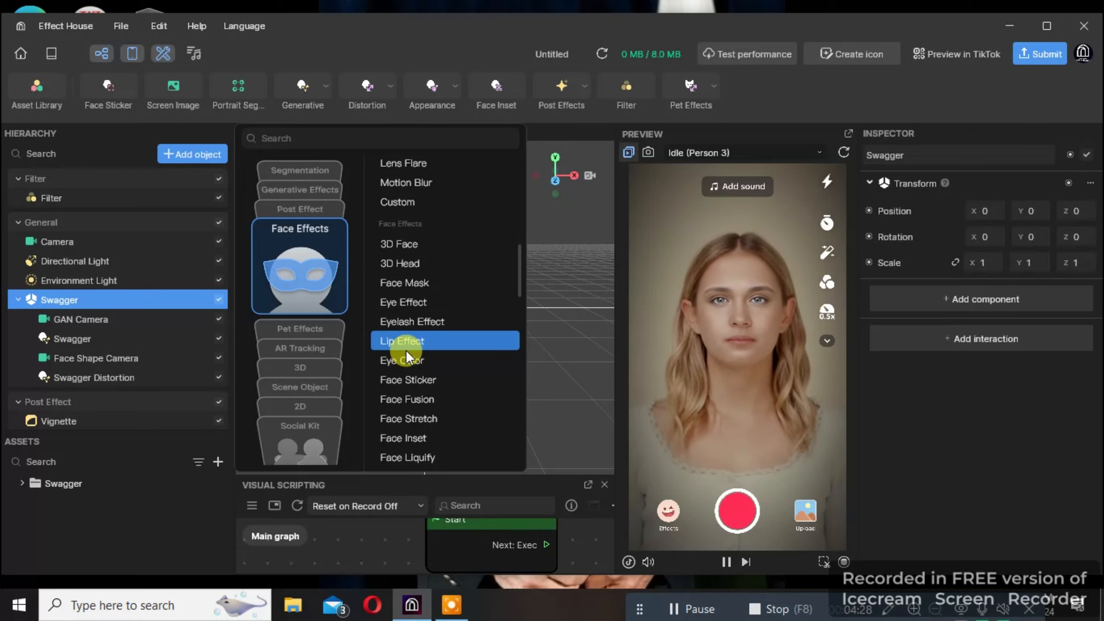
{"action": "mouse_move", "coordinate": [404, 301]}
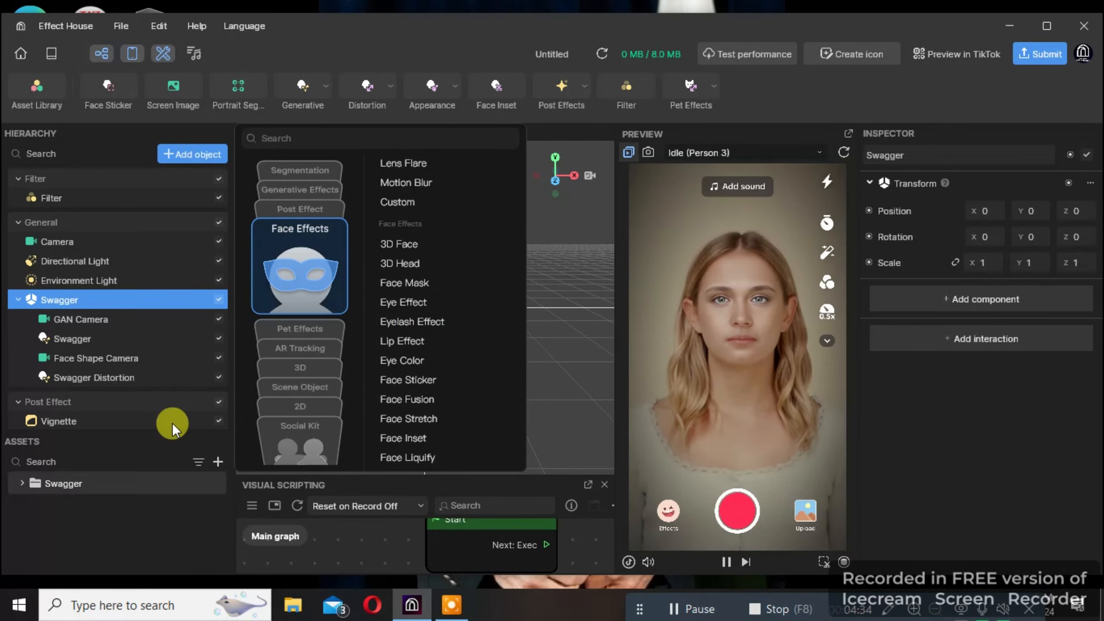
{"action": "left_click", "coordinate": [174, 481]}
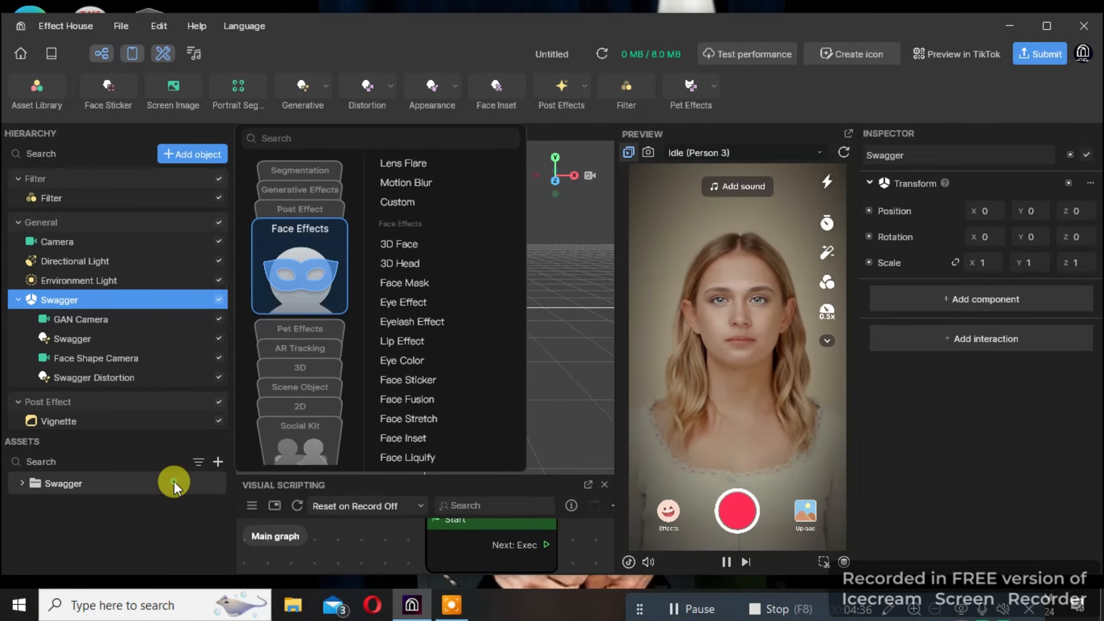
Add a Green to Blue LUT Texture to the project's assets
{"action": "left_click", "coordinate": [218, 460]}
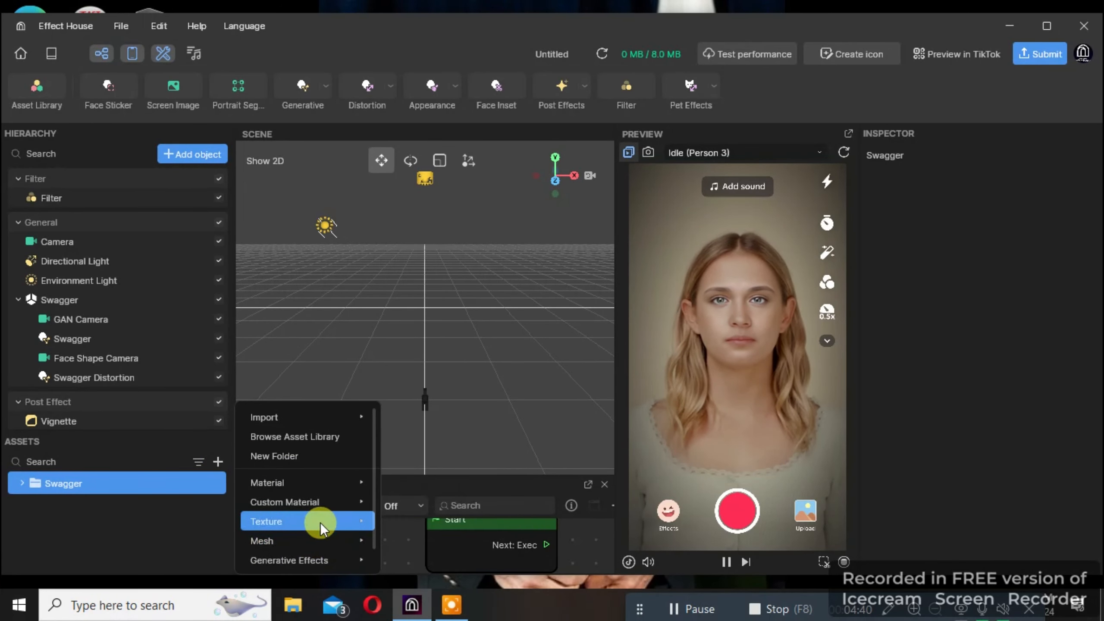
{"action": "mouse_move", "coordinate": [325, 518]}
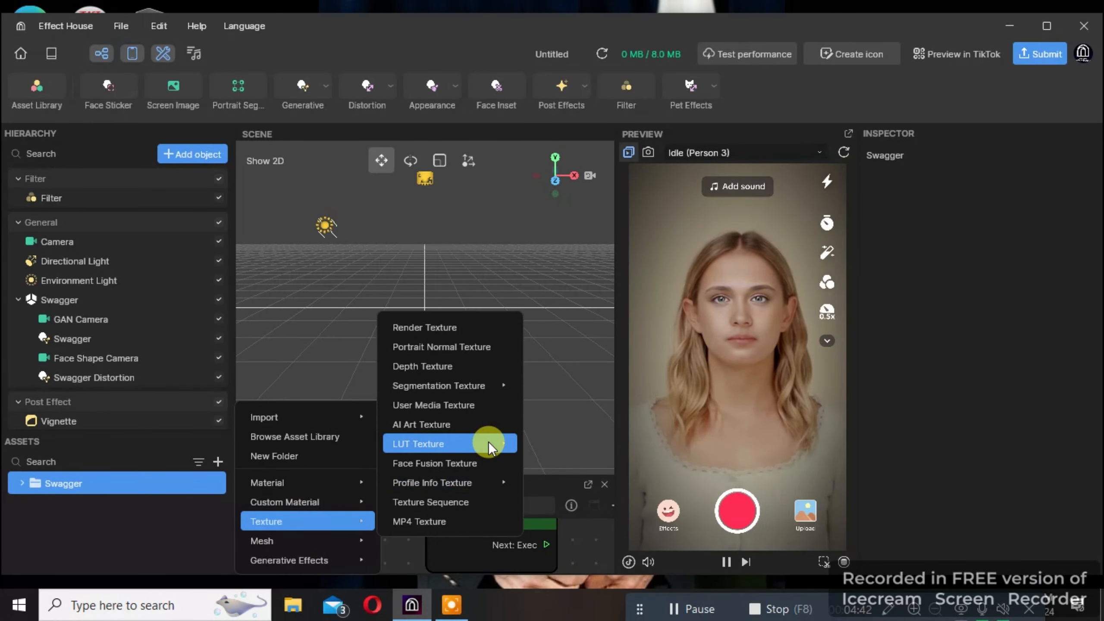
{"action": "mouse_move", "coordinate": [488, 442]}
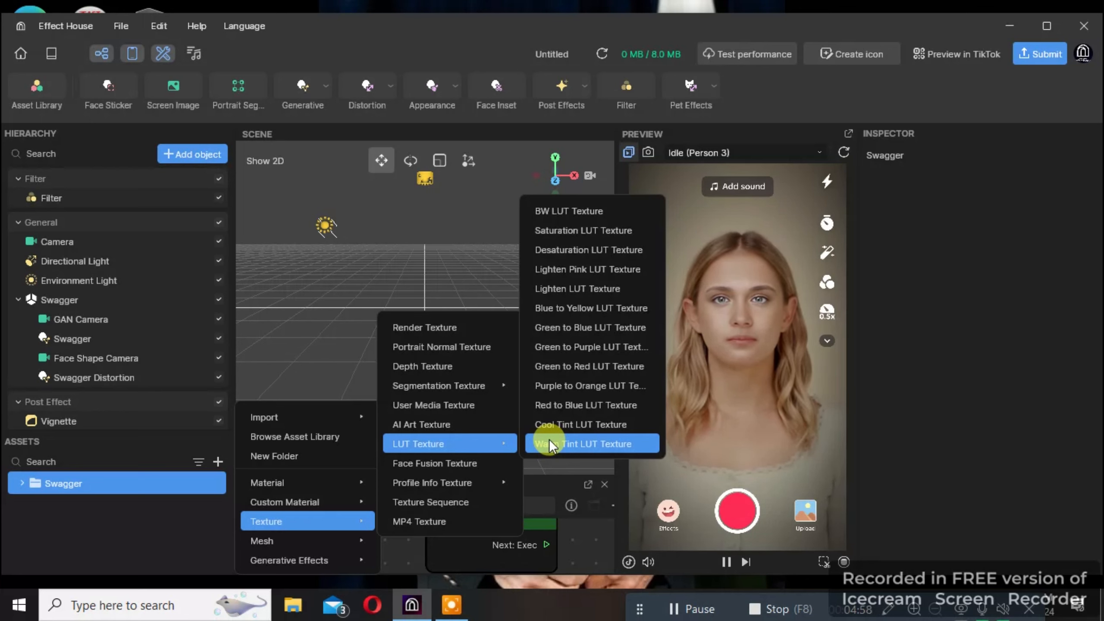
{"action": "left_click", "coordinate": [563, 436]}
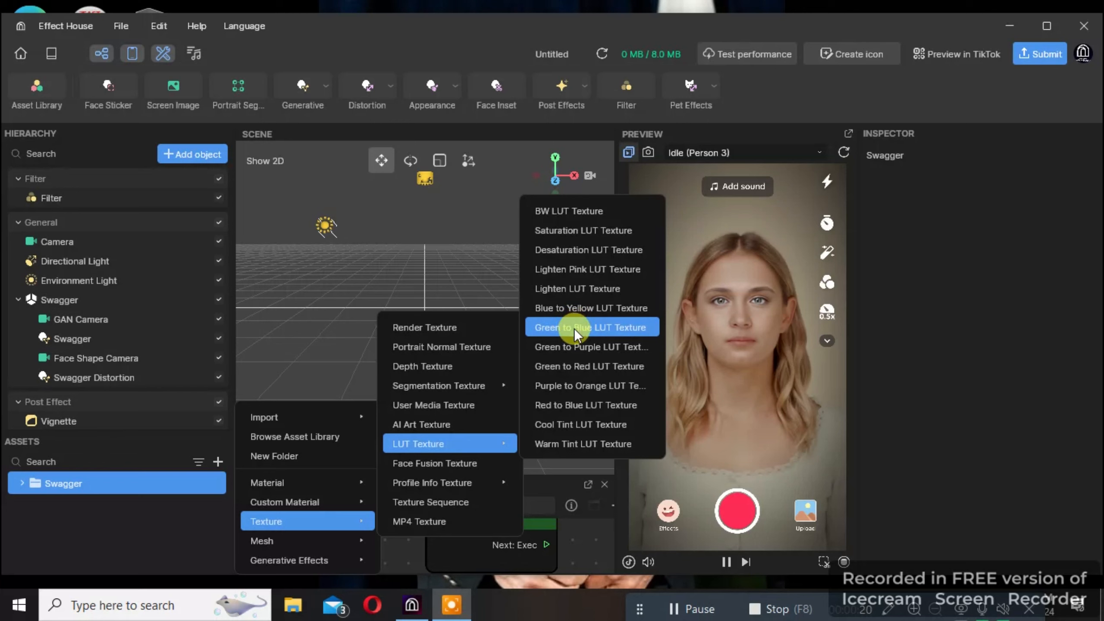
{"action": "left_click", "coordinate": [590, 331]}
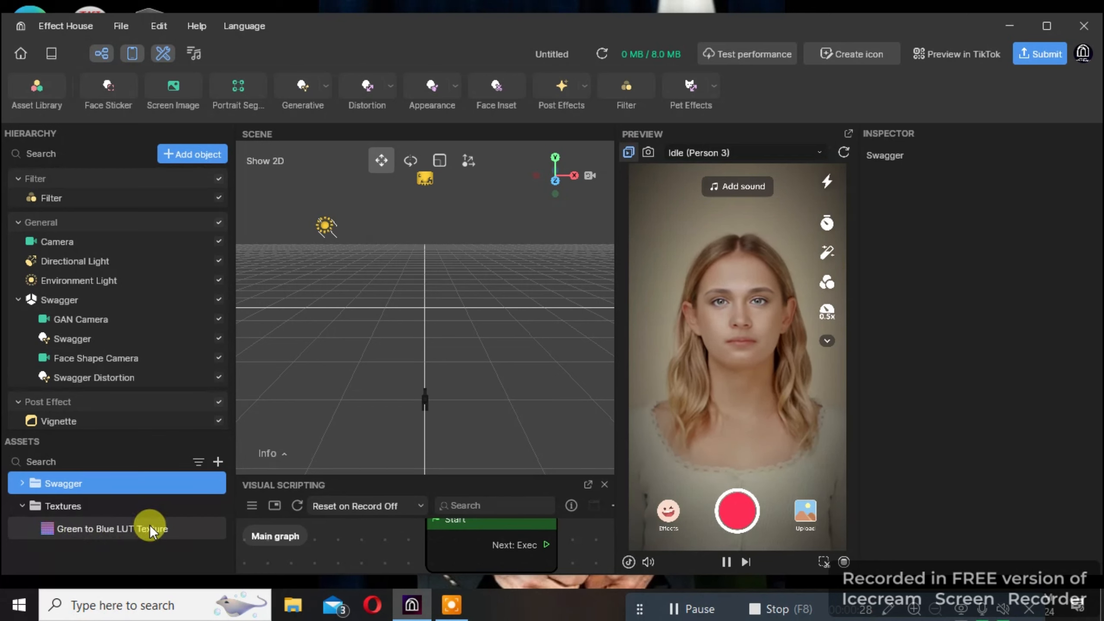
Assign the Green to Blue LUT Texture from the project's textures as the Filter object's LUT texture
{"action": "left_click", "coordinate": [97, 198]}
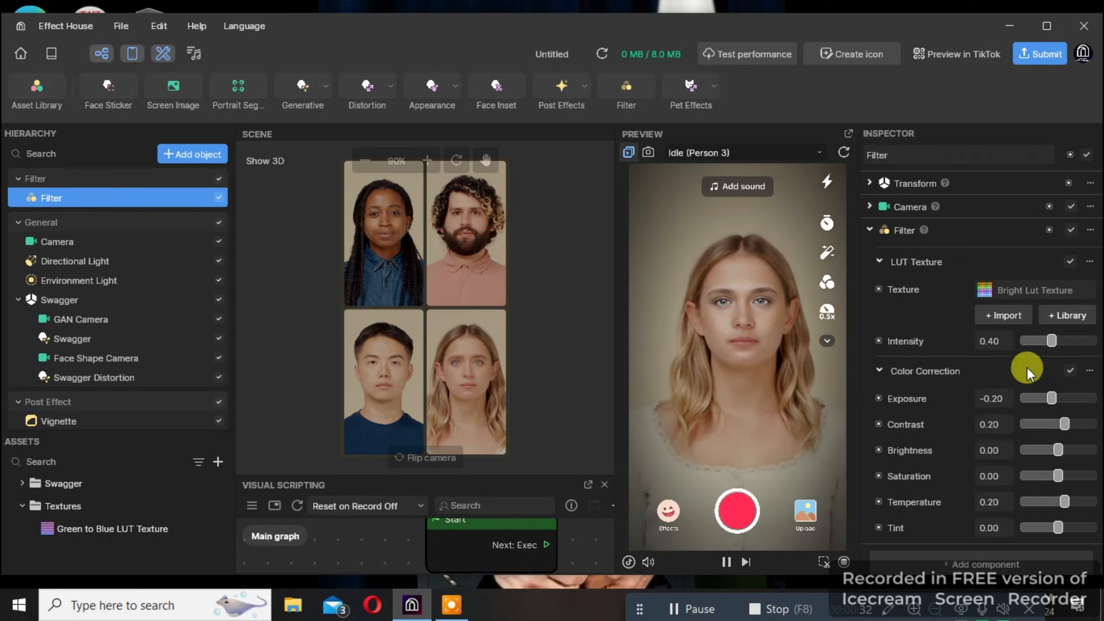
{"action": "left_click", "coordinate": [1021, 293]}
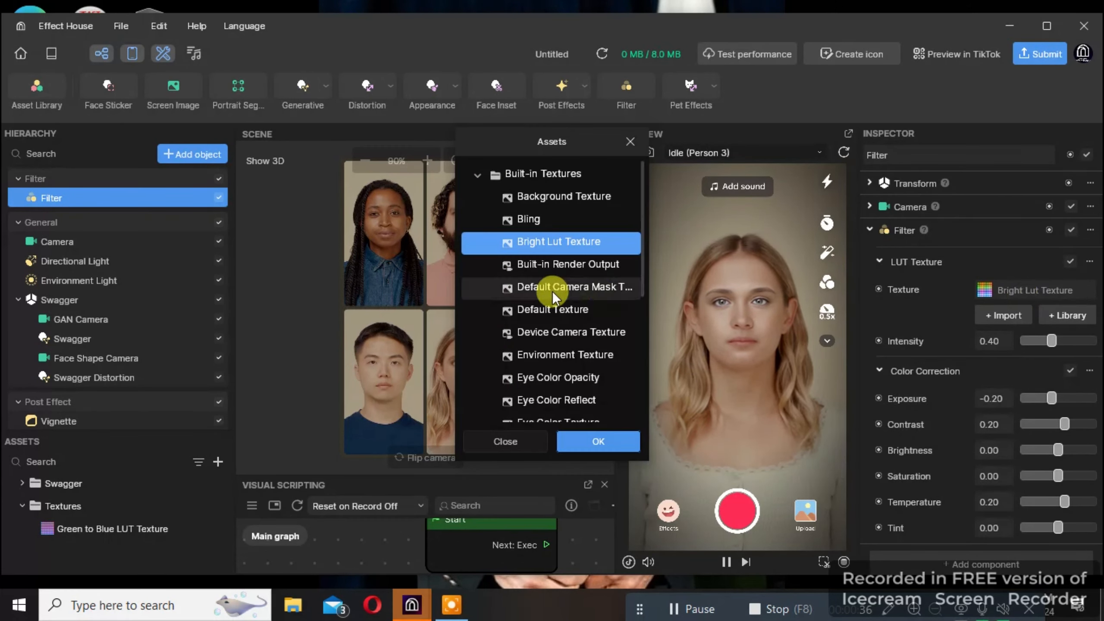
{"action": "scroll", "coordinate": [560, 291], "scroll_direction": "down", "scroll_amount": 5}
{"action": "scroll", "coordinate": [568, 290], "scroll_direction": "down", "scroll_amount": 2}
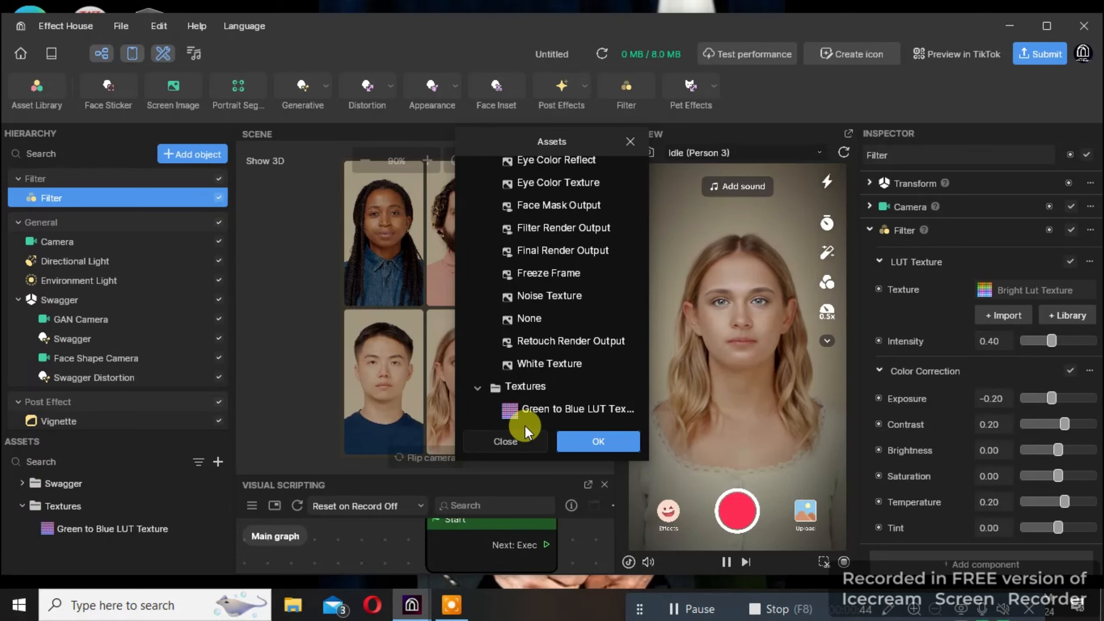
{"action": "left_click", "coordinate": [549, 409]}
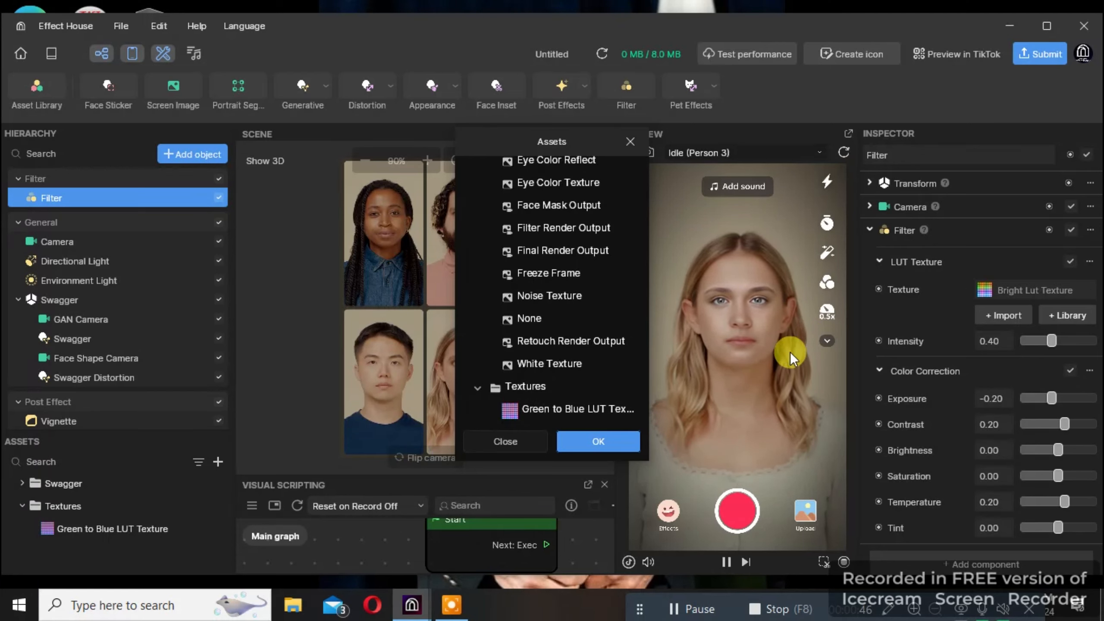
{"action": "left_click", "coordinate": [604, 448]}
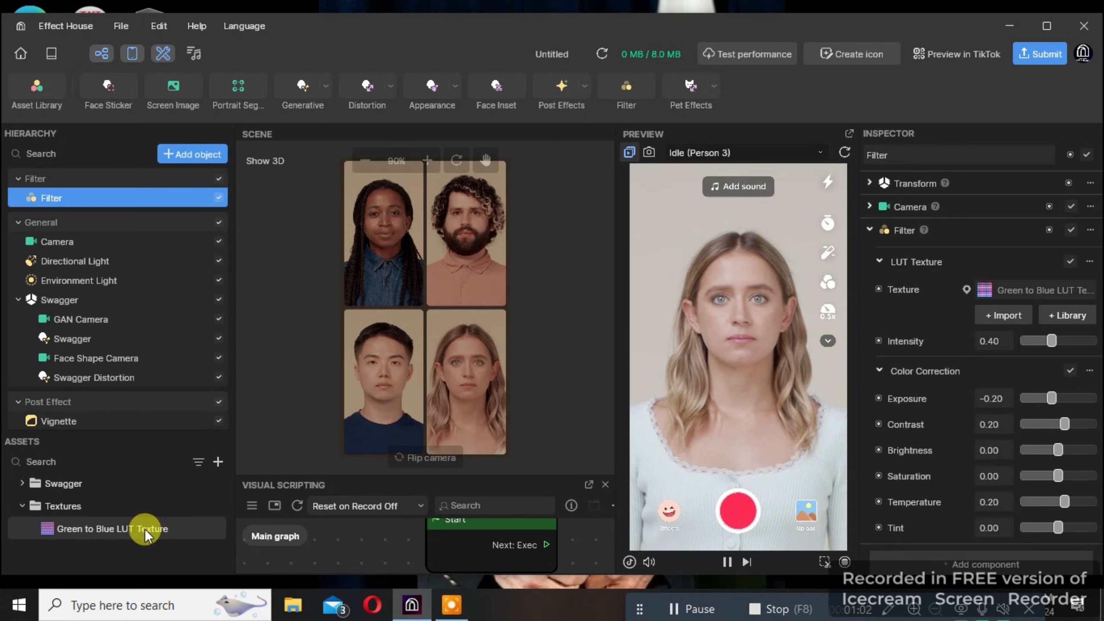
View the image info of the Green to Blue LUT Texture asset, and return to the Filter object's settings
{"action": "left_click", "coordinate": [151, 528]}
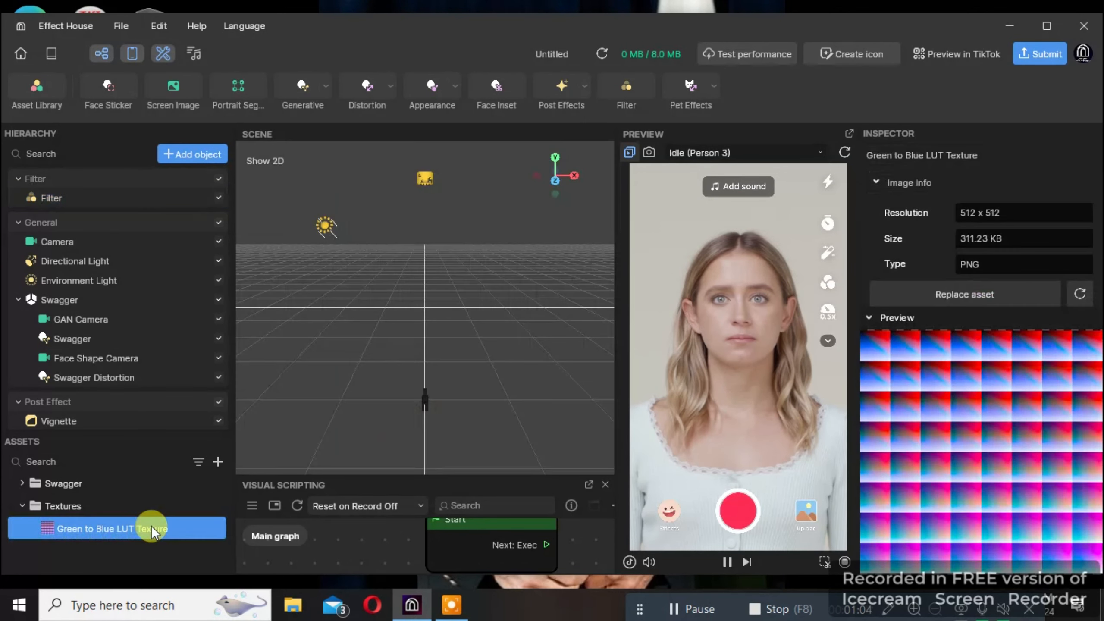
{"action": "right_click", "coordinate": [151, 528]}
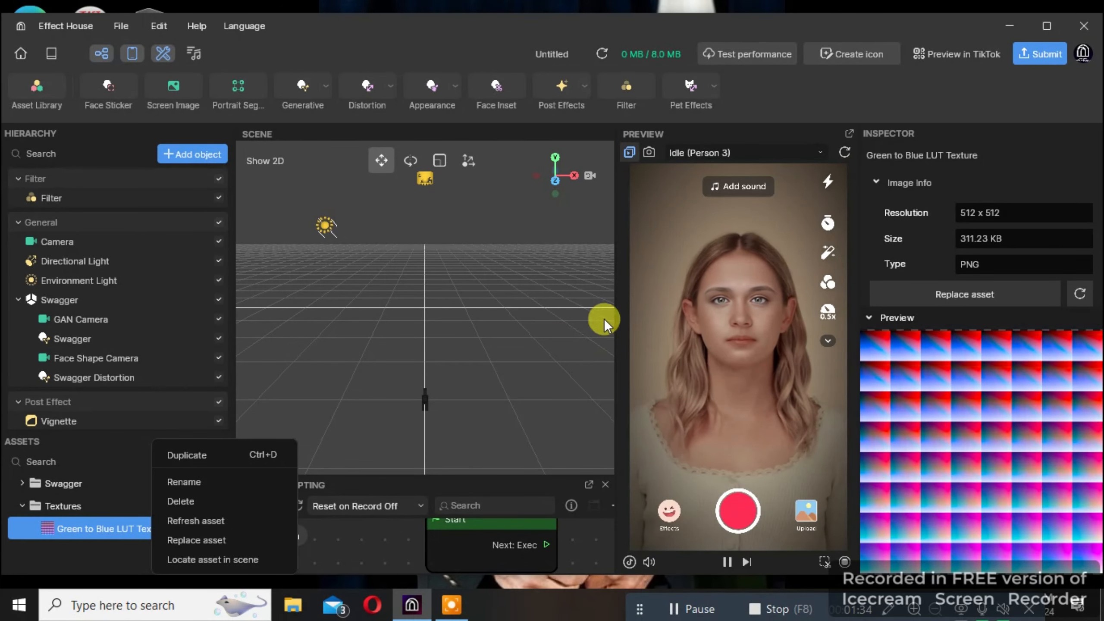
{"action": "left_click", "coordinate": [121, 202]}
{"action": "left_click", "coordinate": [121, 200]}
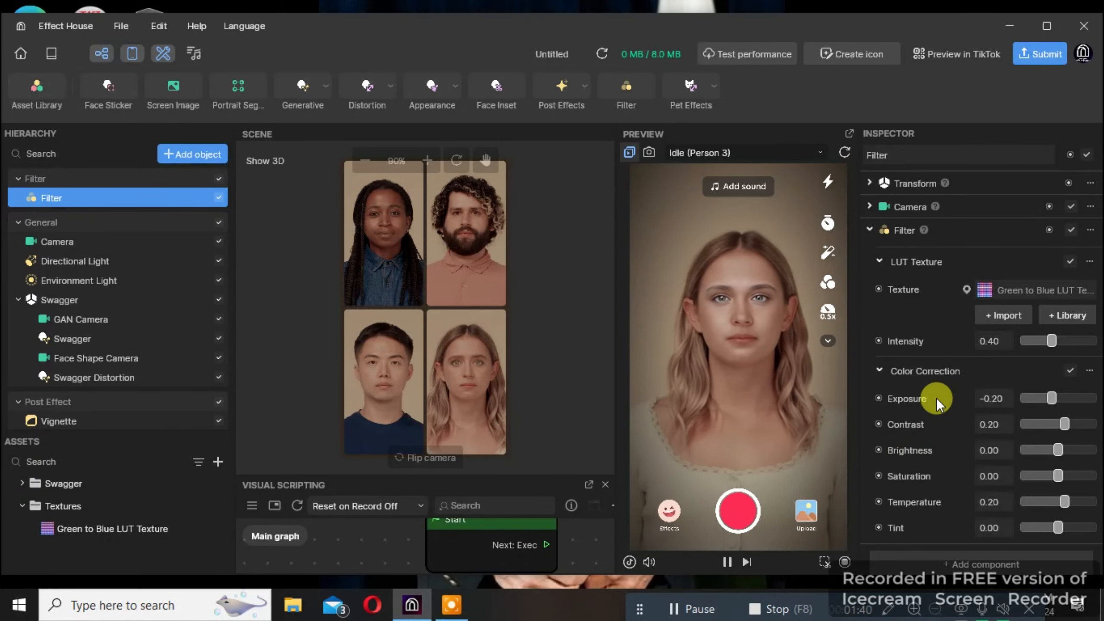
Browse the asset library's Filters category, including the Natural, Film and Dreamy groups, and close the library
{"action": "left_click", "coordinate": [41, 85]}
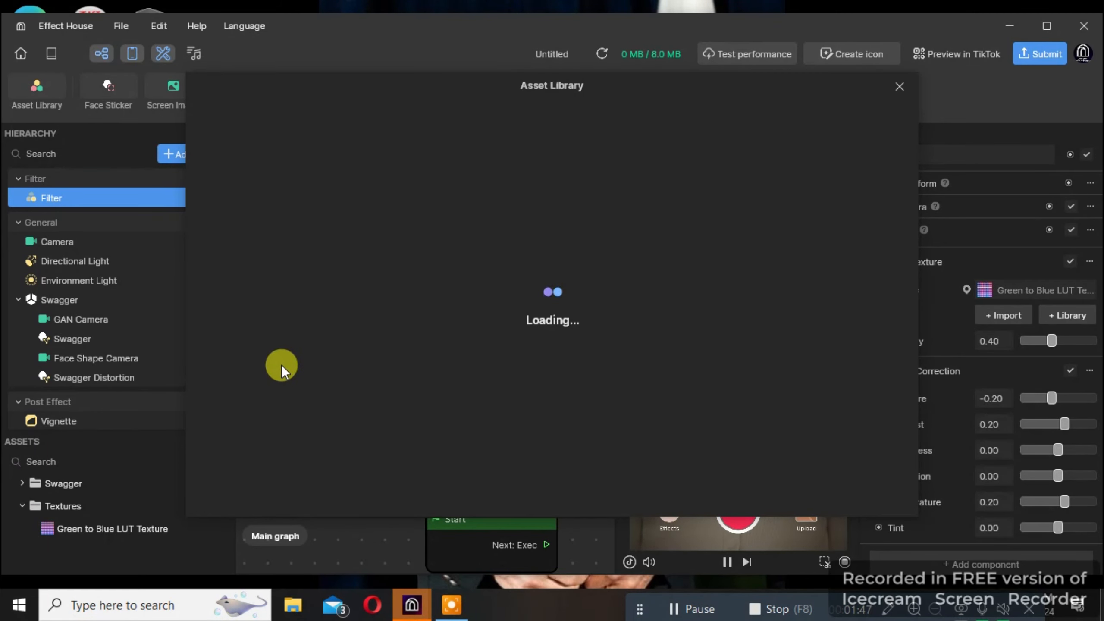
{"action": "left_click", "coordinate": [237, 357]}
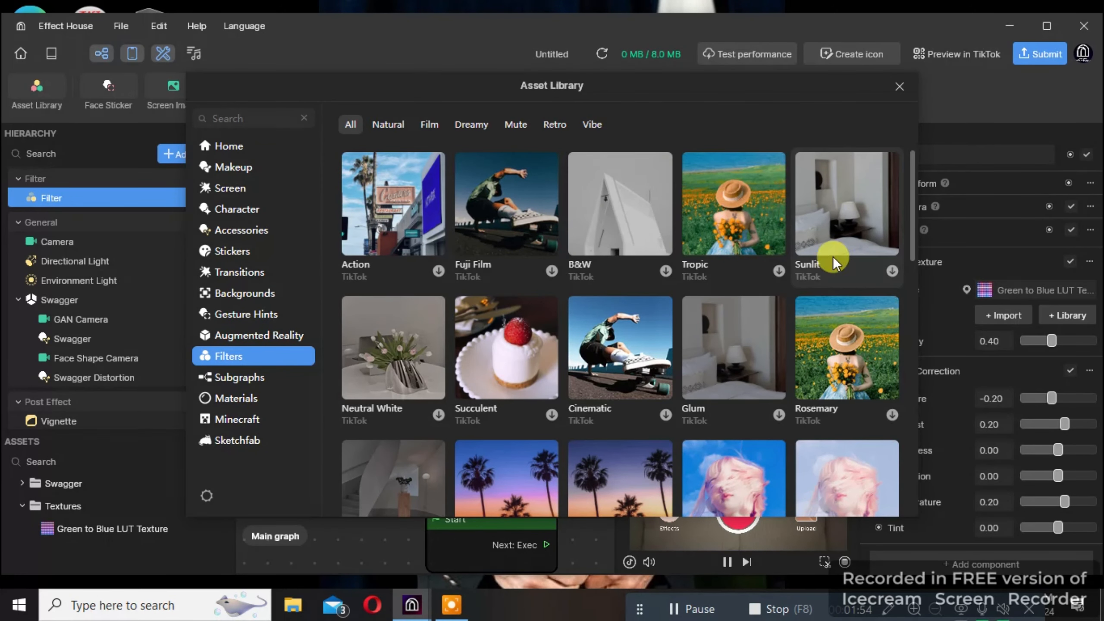
{"action": "scroll", "coordinate": [817, 381], "scroll_direction": "down", "scroll_amount": 5}
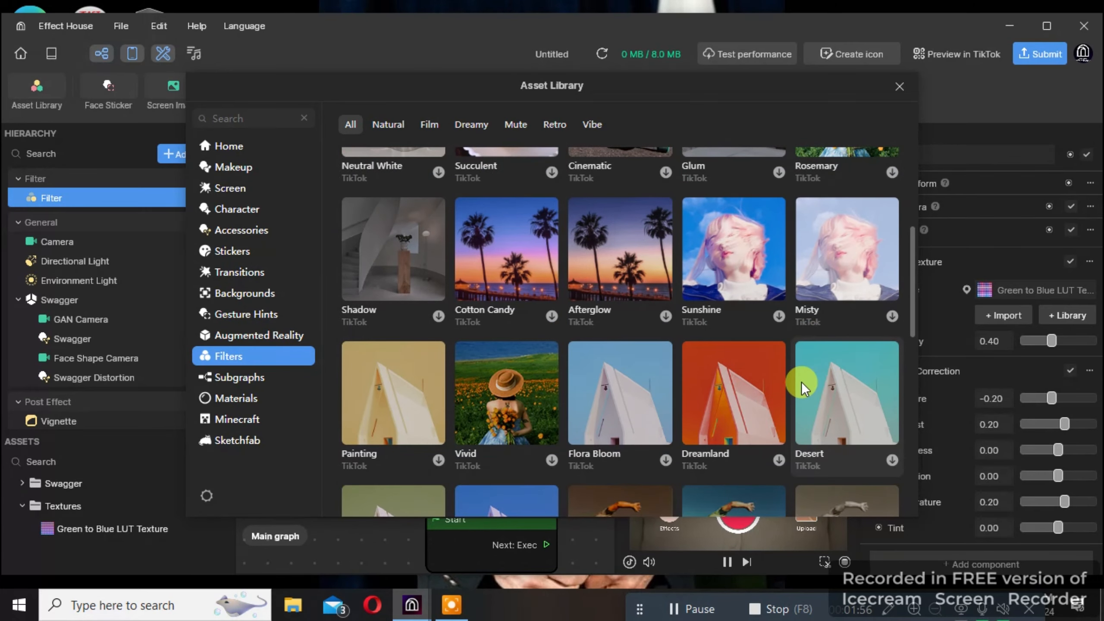
{"action": "scroll", "coordinate": [802, 381], "scroll_direction": "down", "scroll_amount": 10}
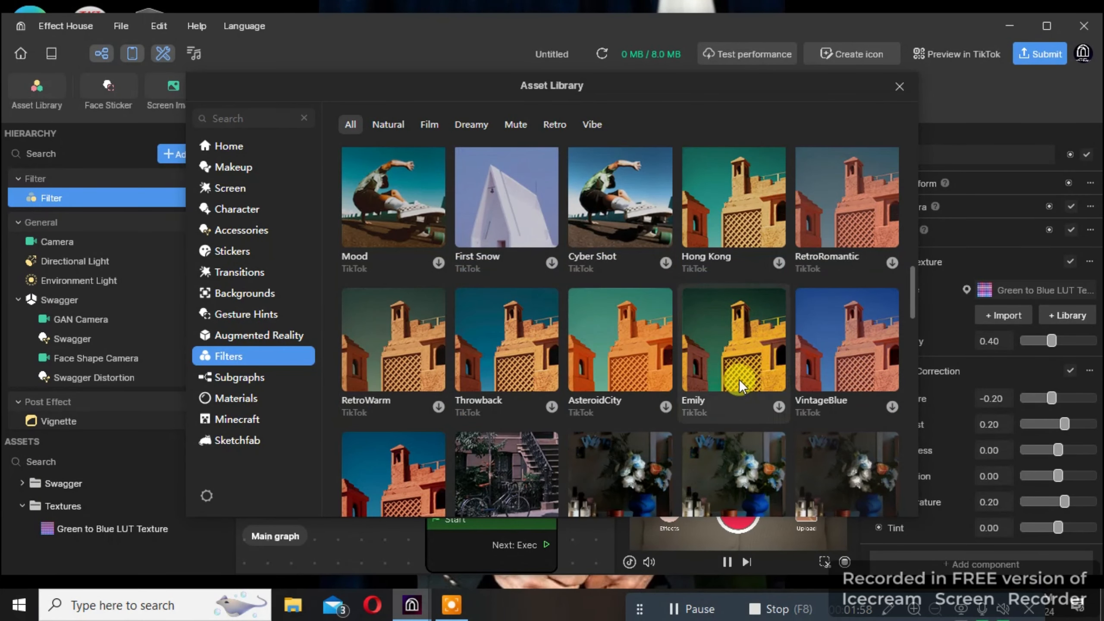
{"action": "scroll", "coordinate": [739, 380], "scroll_direction": "down", "scroll_amount": 5}
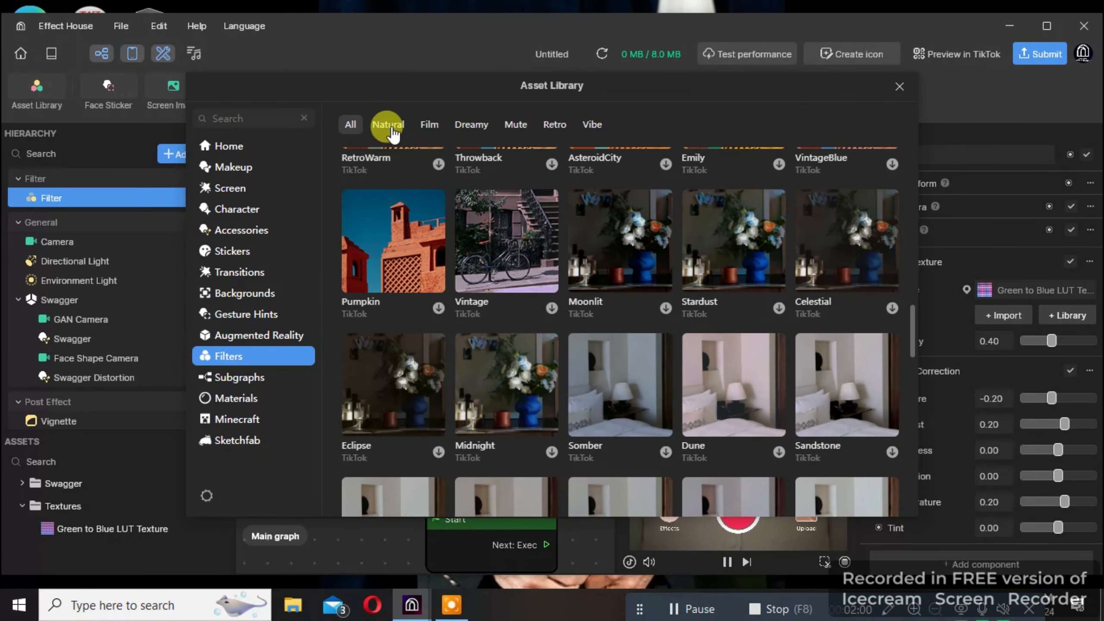
{"action": "left_click", "coordinate": [387, 124]}
{"action": "left_click", "coordinate": [426, 124]}
{"action": "left_click", "coordinate": [461, 125]}
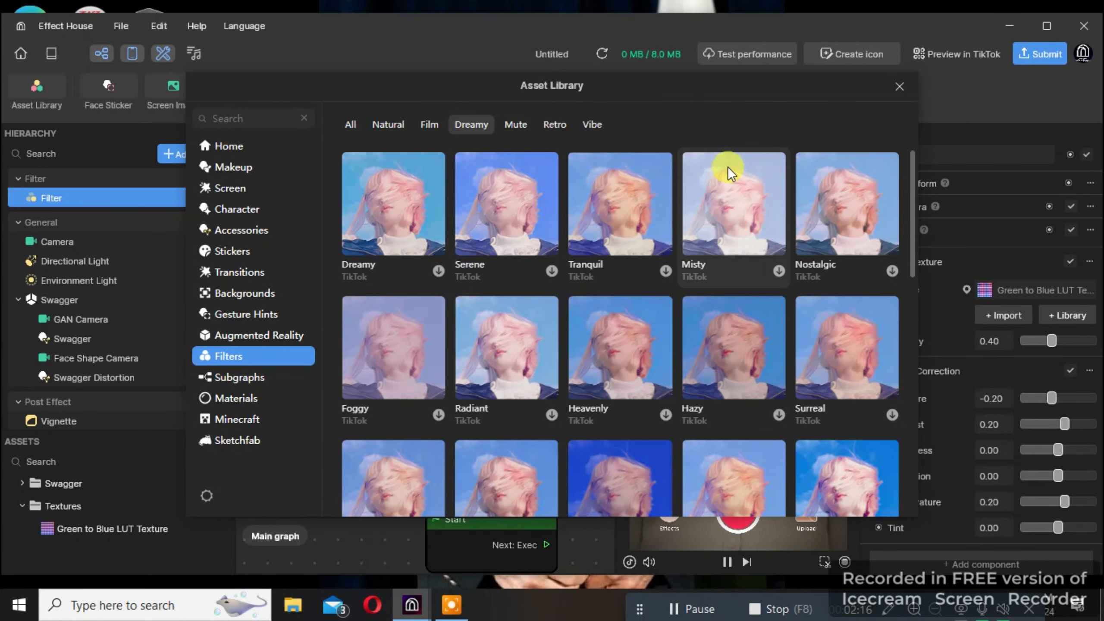
{"action": "left_click", "coordinate": [382, 125]}
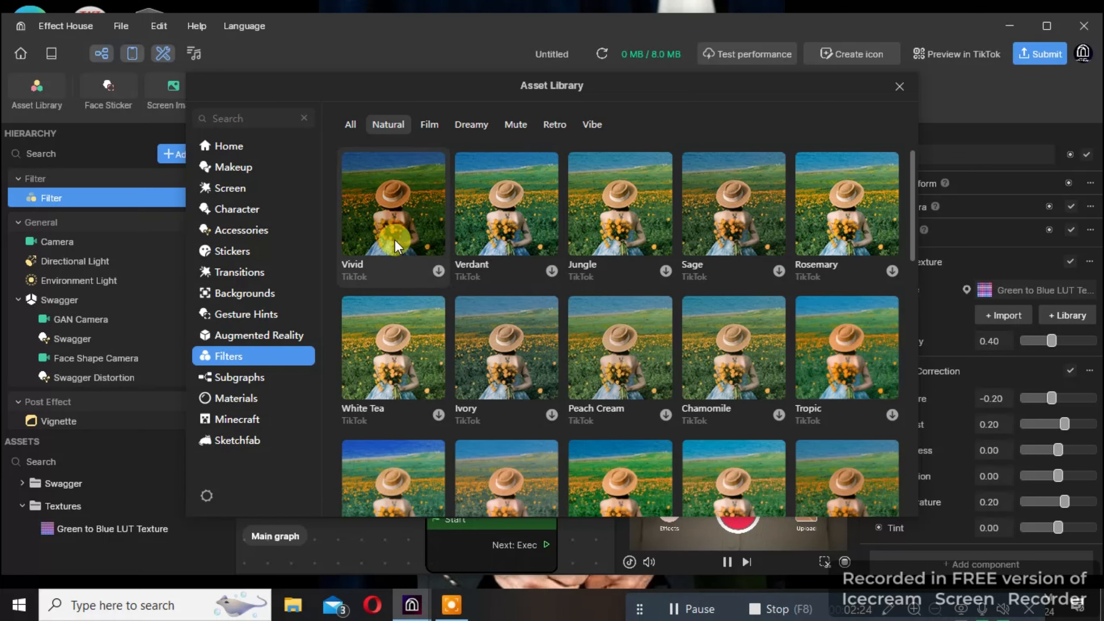
{"action": "left_click", "coordinate": [896, 84]}
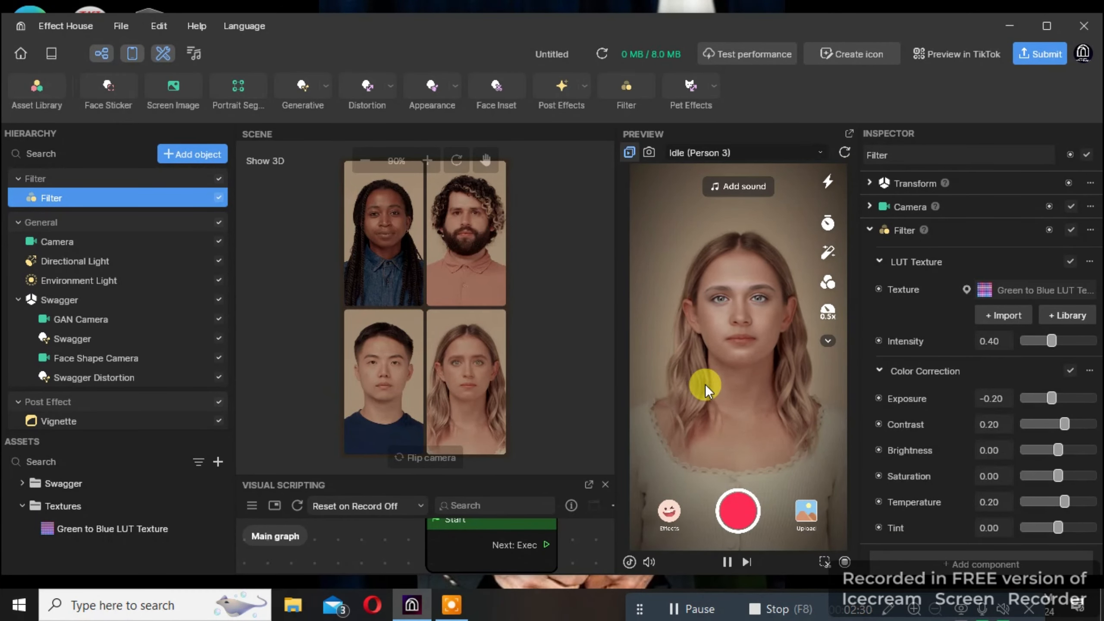
Disable the whole Swagger makeup group in the hierarchy
{"action": "left_click", "coordinate": [218, 320]}
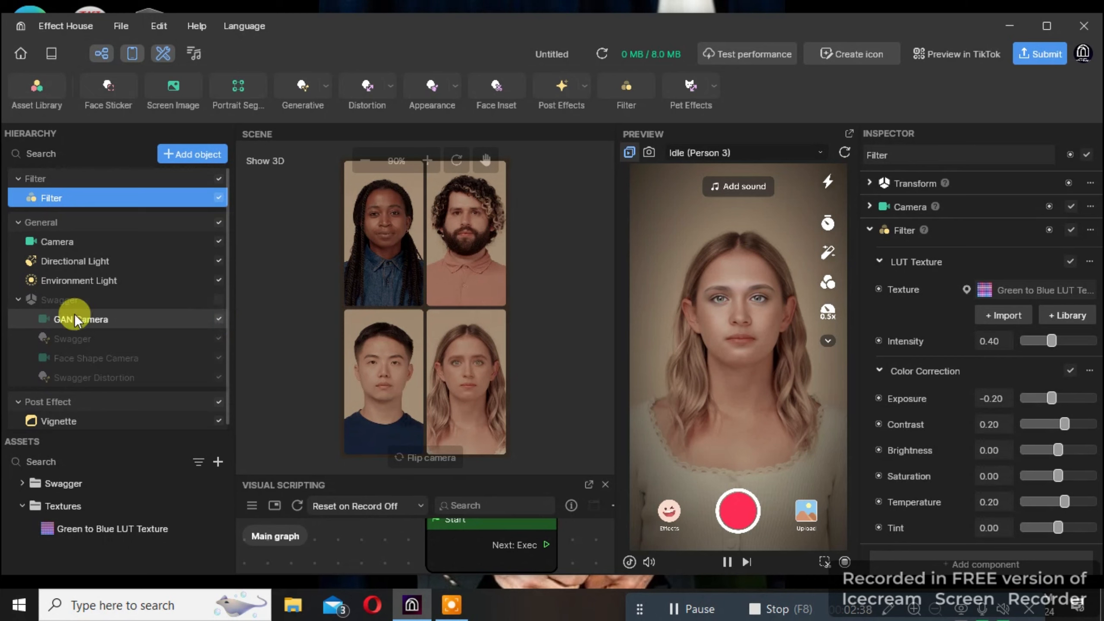
{"action": "left_click", "coordinate": [217, 300]}
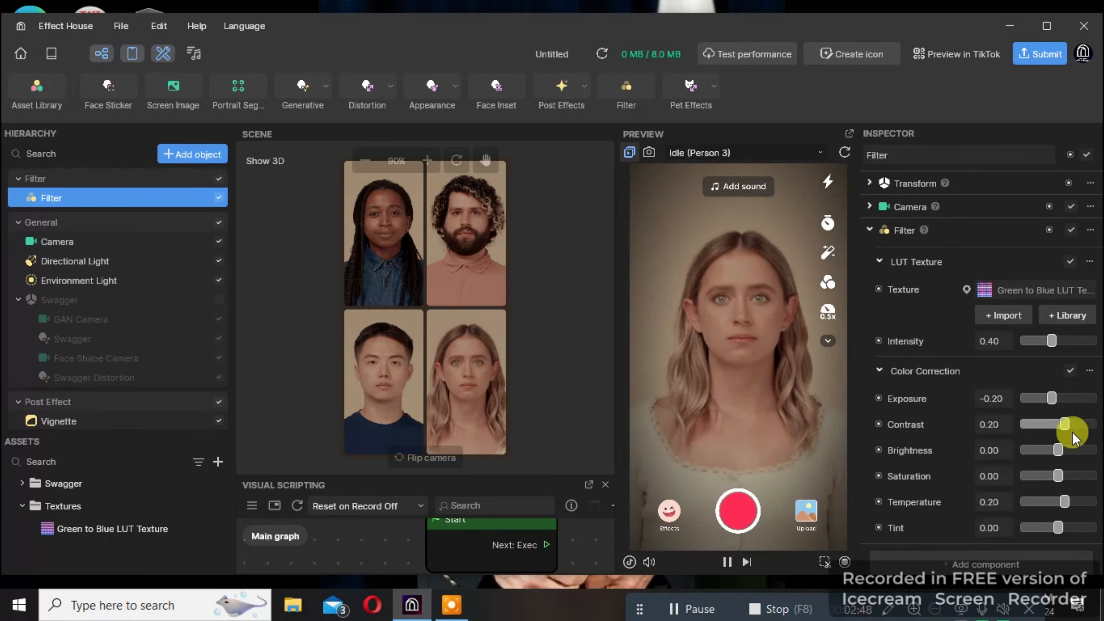
Set the filter's color correction to exposure -0.30, contrast 0.70, saturation -0.30 and tint 0.00
{"action": "left_click", "coordinate": [1061, 396]}
{"action": "left_click_drag", "start_coordinate": [1070, 395], "coordinate": [1046, 395]}
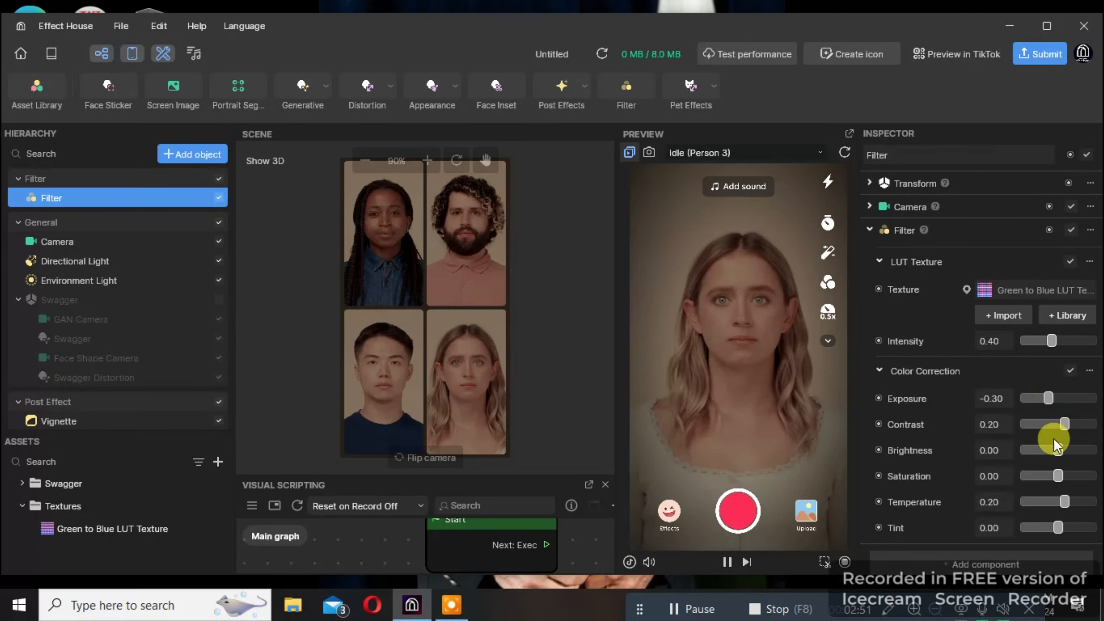
{"action": "left_click", "coordinate": [1048, 475]}
{"action": "left_click_drag", "start_coordinate": [1064, 424], "coordinate": [1081, 424]}
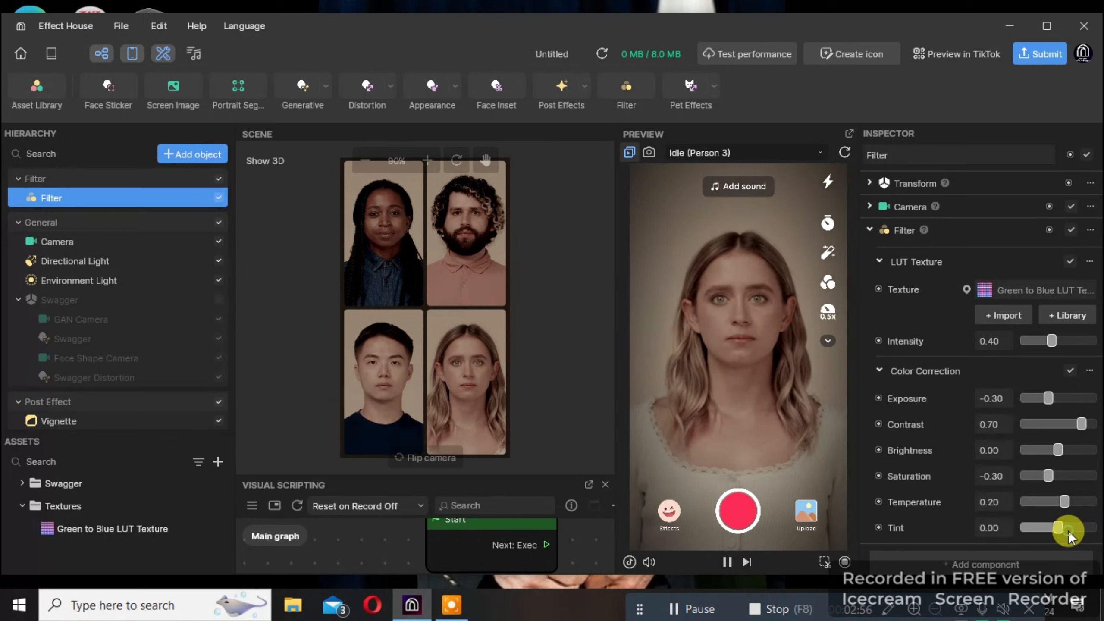
{"action": "left_click", "coordinate": [1067, 528]}
{"action": "left_click", "coordinate": [1057, 527]}
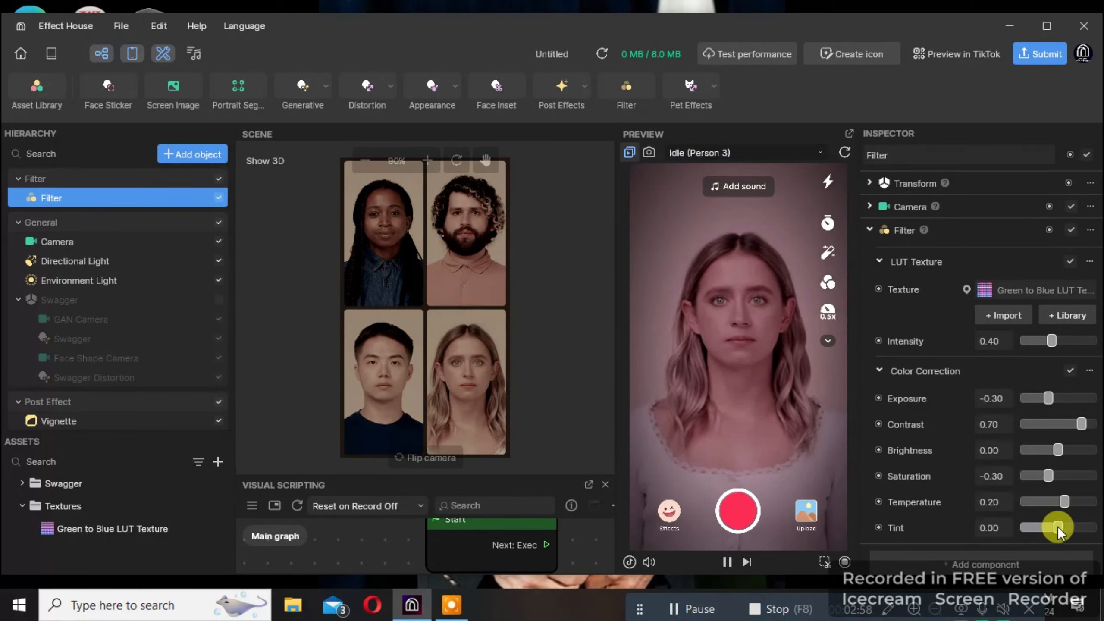